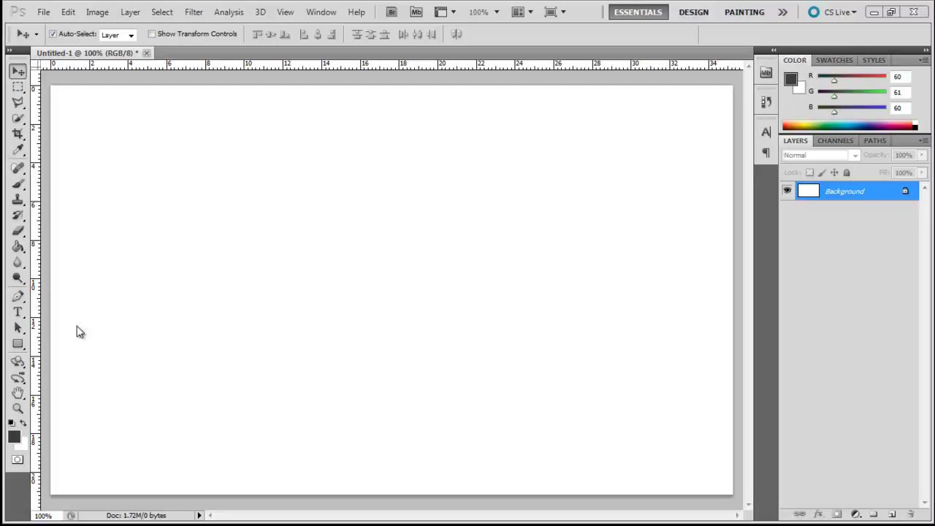
# Fill the white background dark grey and add an empty Layer 1 above it.
pyautogui.press('g')
pyautogui.click(474, 240)
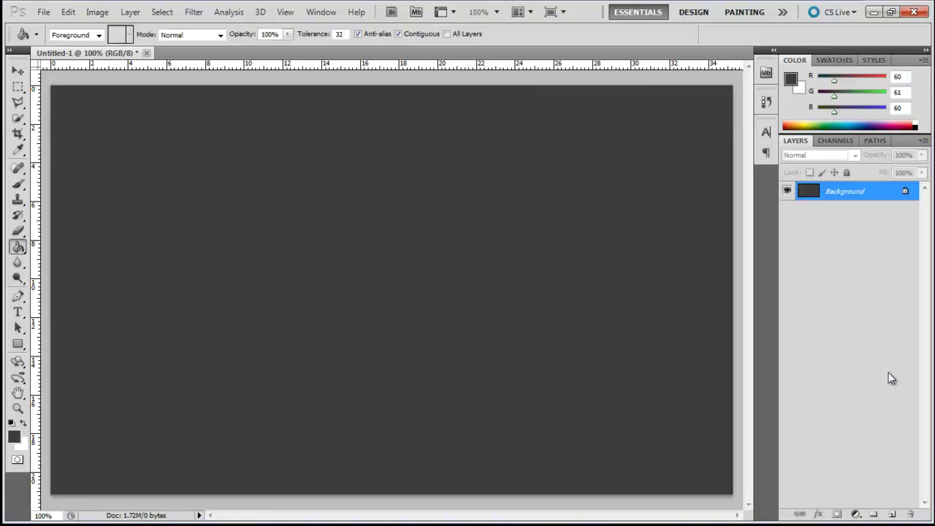
pyautogui.click(893, 517)
# Set the foreground colour to brown 754802 (117, 72, 2).
pyautogui.click(14, 436)
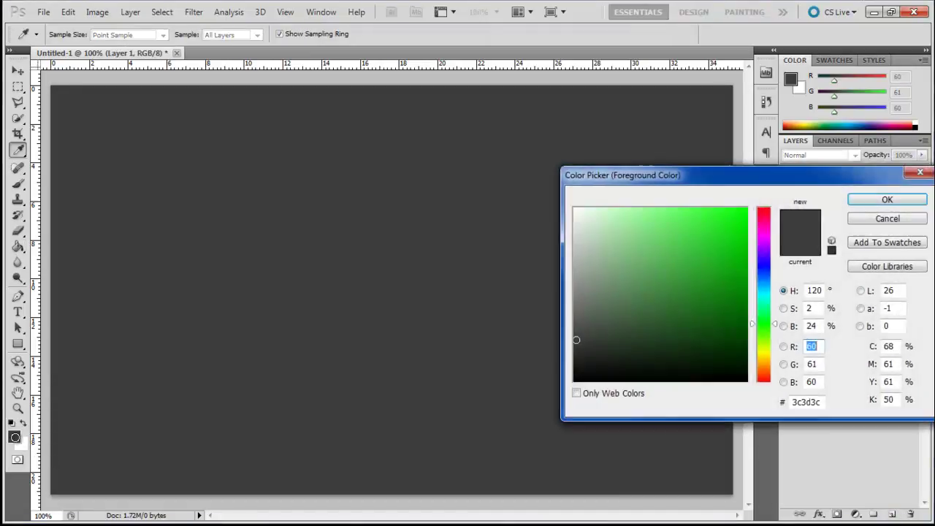
pyautogui.moveTo(771, 378); pyautogui.dragTo(771, 364)
pyautogui.click(744, 301)
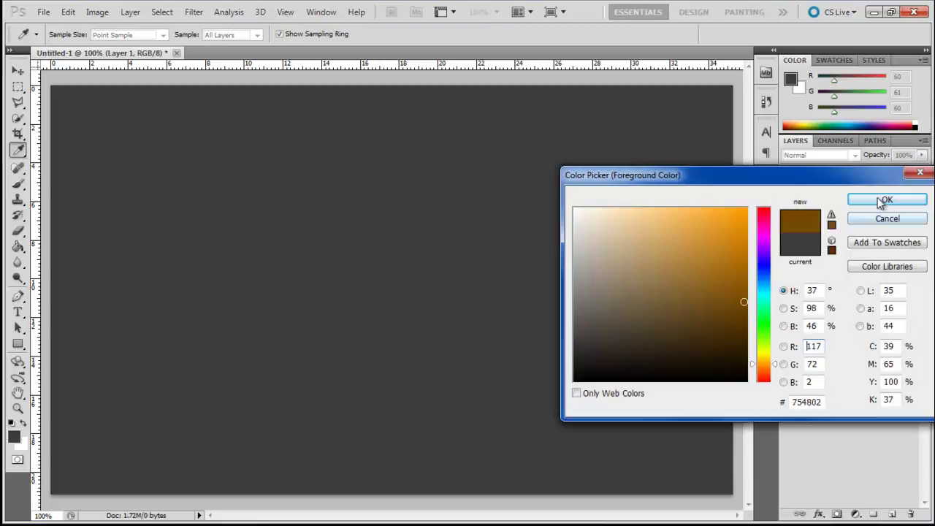
pyautogui.click(884, 199)
# Render brown-and-white Clouds on Layer 1, then duplicate it as Layer 1 copy.
pyautogui.press('g')
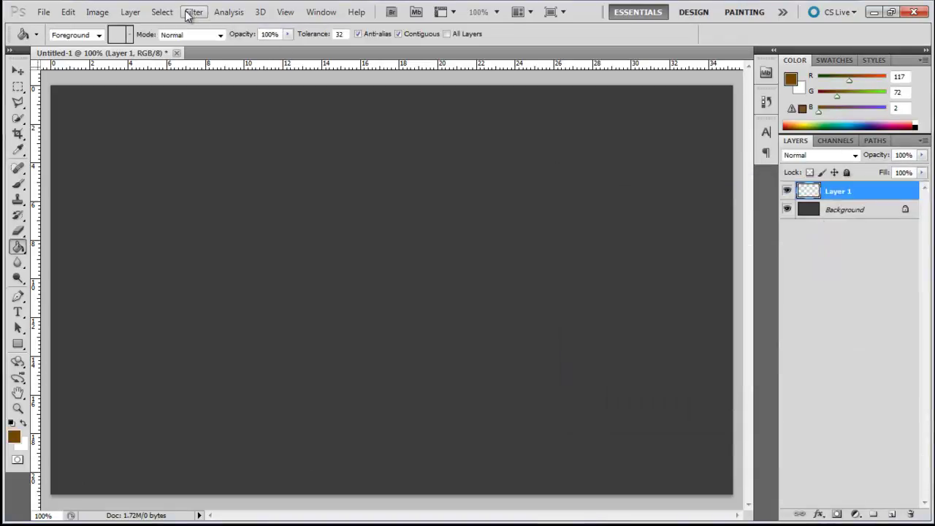
pyautogui.click(187, 16)
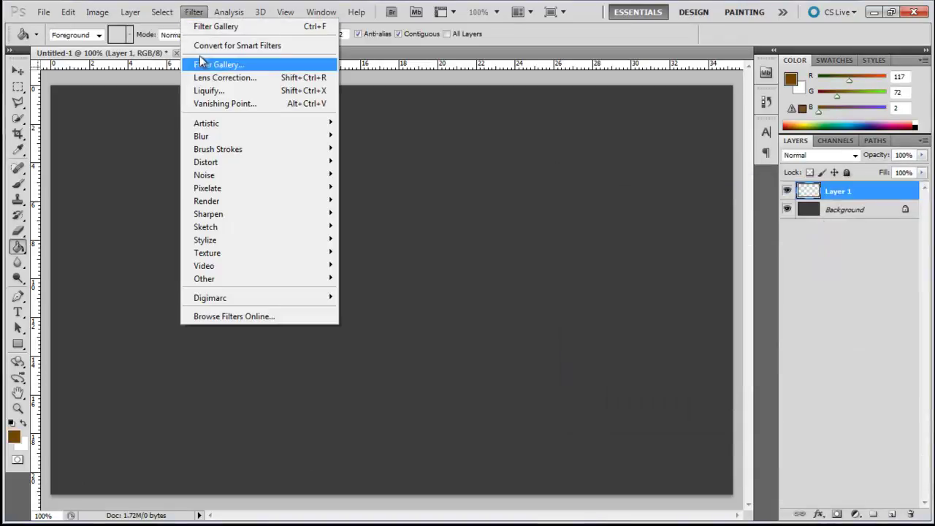
pyautogui.moveTo(219, 201)
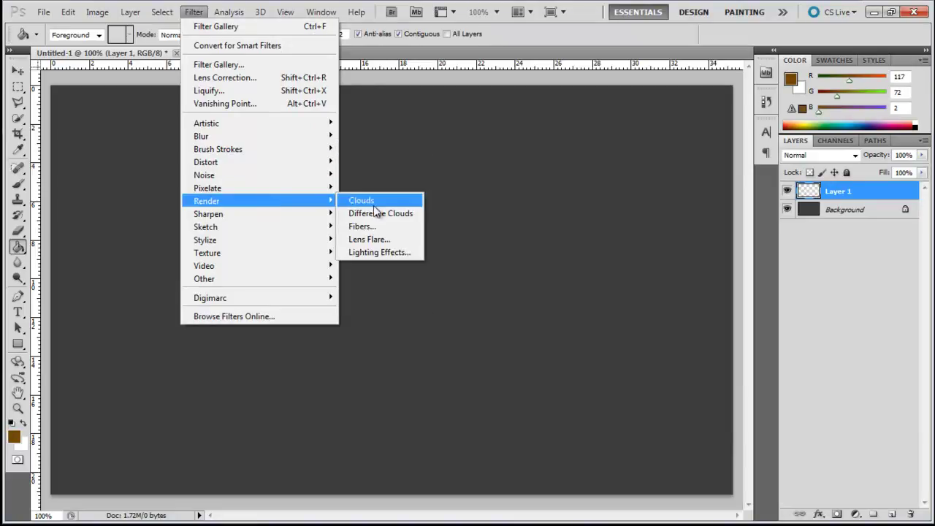
pyautogui.click(373, 204)
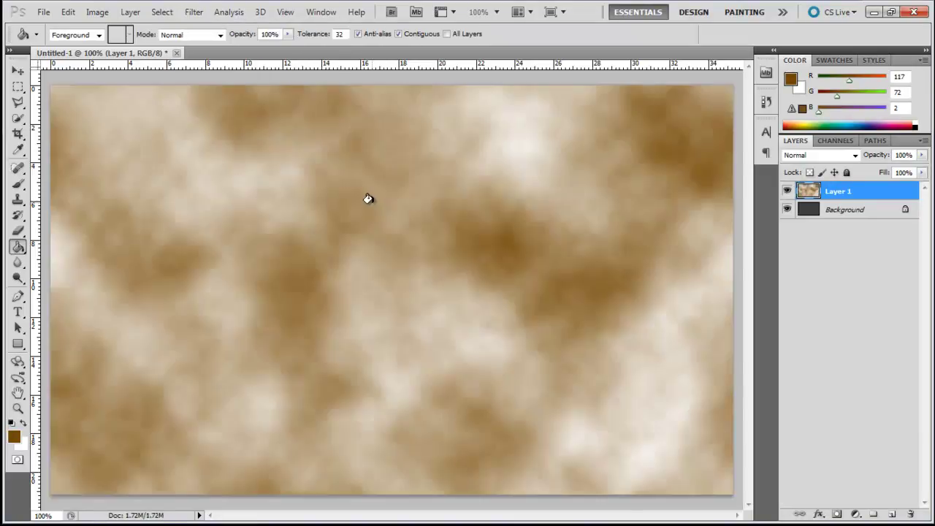
pyautogui.hotkey('ctrl', 'j')
pyautogui.click(194, 11)
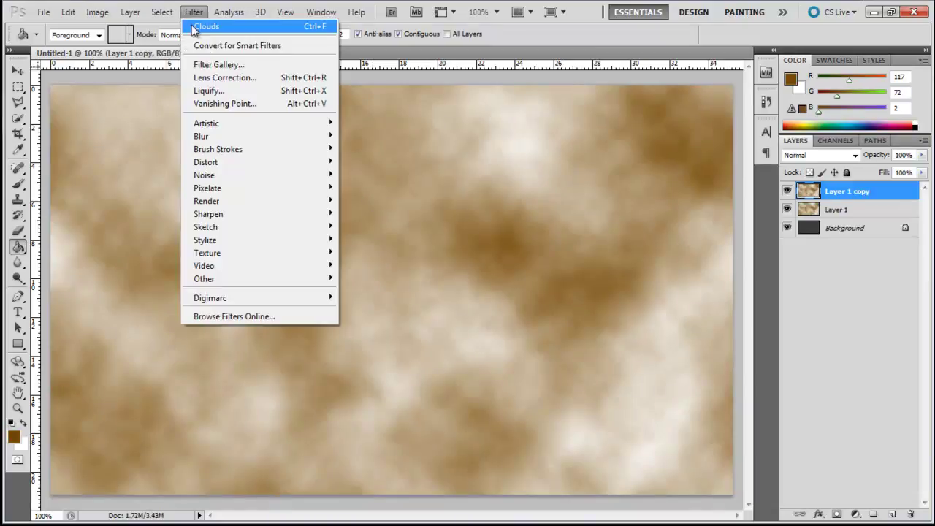
# Apply the Artistic Cutout filter to Layer 1 copy: 7 levels, edge simplicity 9, edge fidelity 1.
pyautogui.click(227, 69)
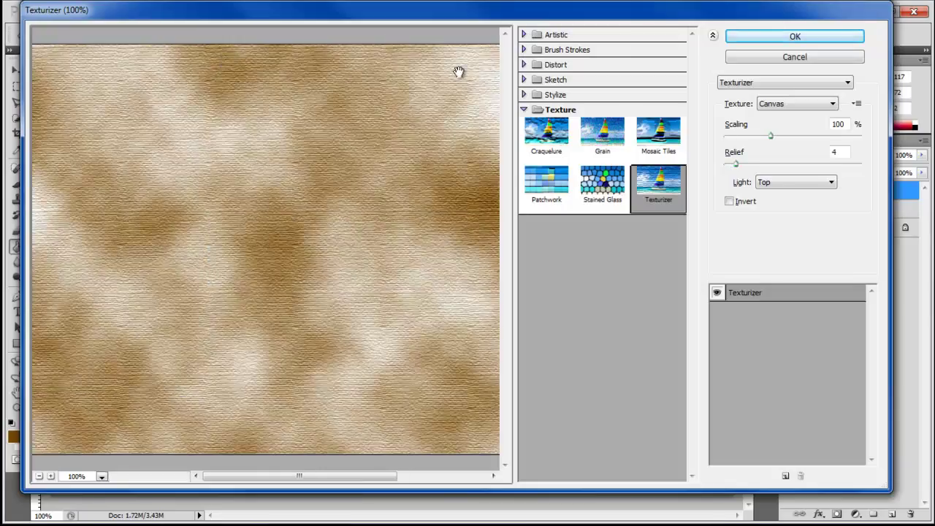
pyautogui.click(556, 35)
pyautogui.click(547, 58)
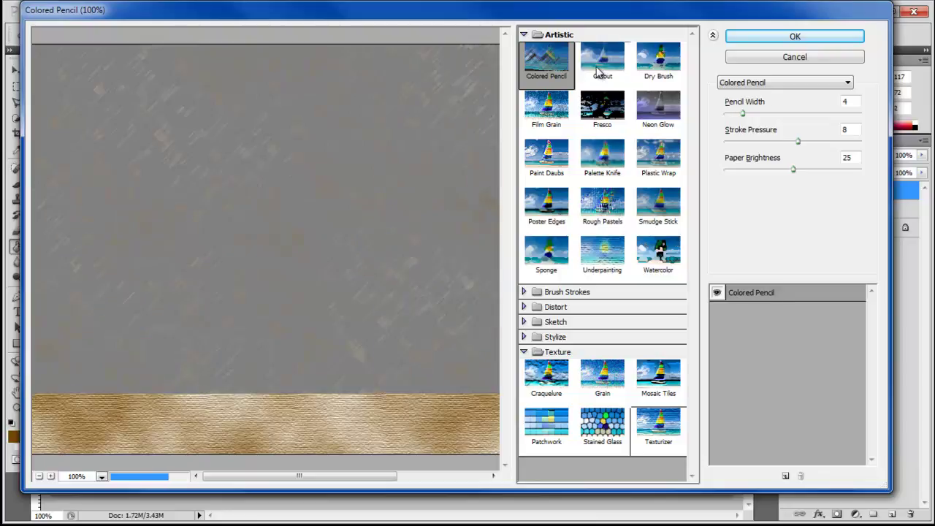
pyautogui.click(602, 59)
pyautogui.moveTo(850, 142)
pyautogui.mouseDown()
pyautogui.moveTo(863, 142)
pyautogui.moveTo(850, 141)
pyautogui.mouseUp()
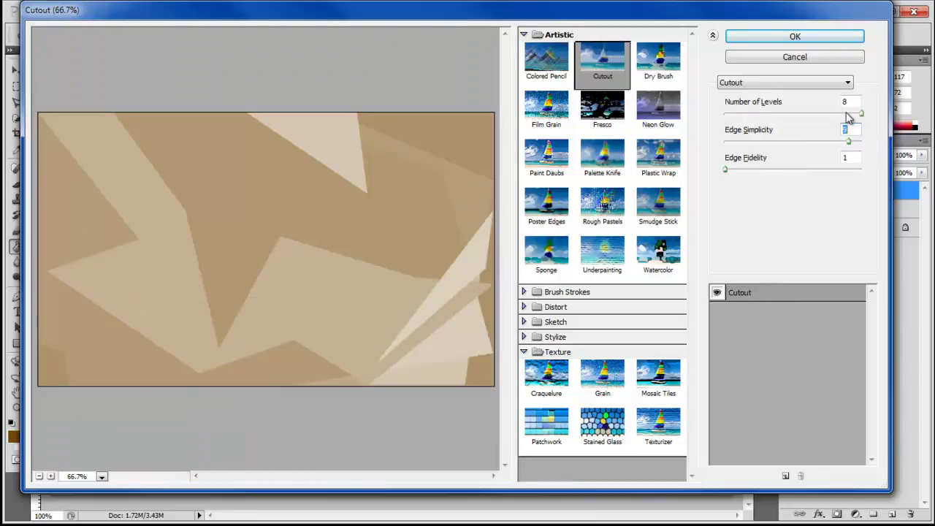
pyautogui.click(847, 114)
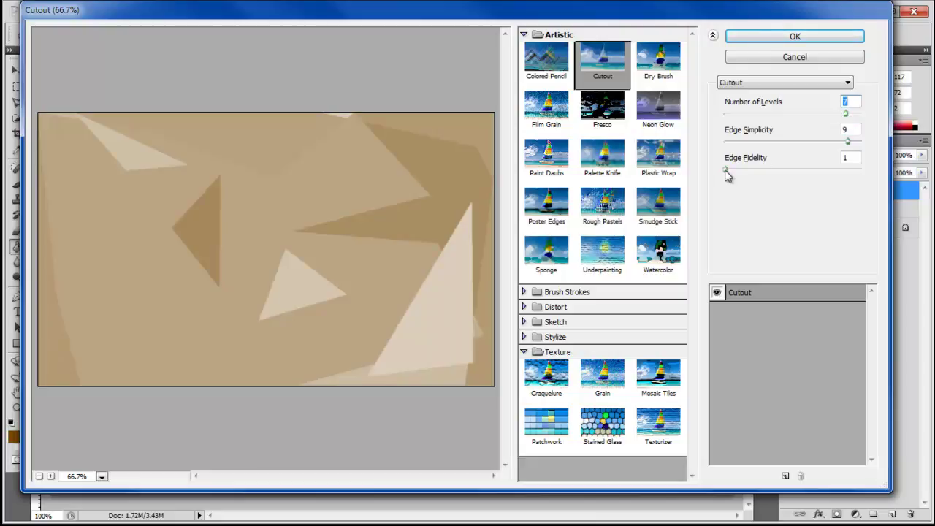
pyautogui.click(758, 36)
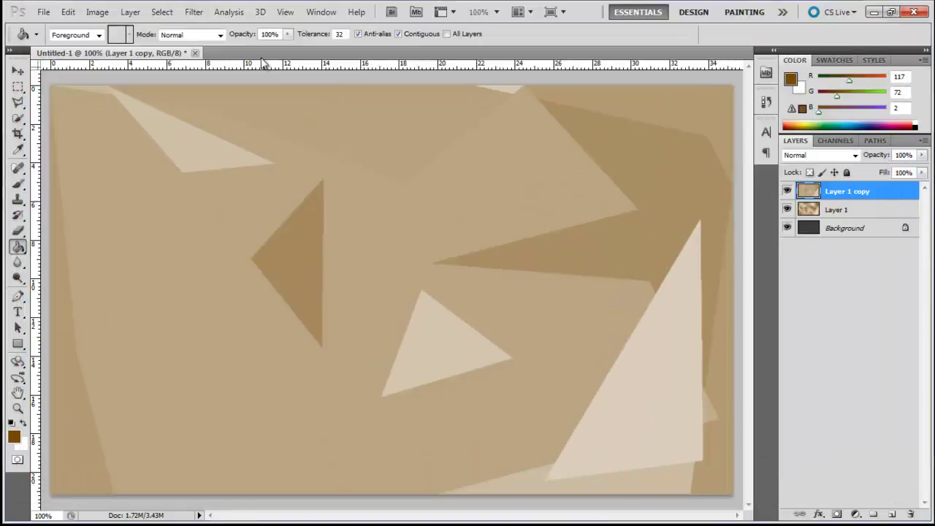
# Render a 35mm Prime Lens Flare at 173% brightness centred near the top-right.
pyautogui.click(194, 12)
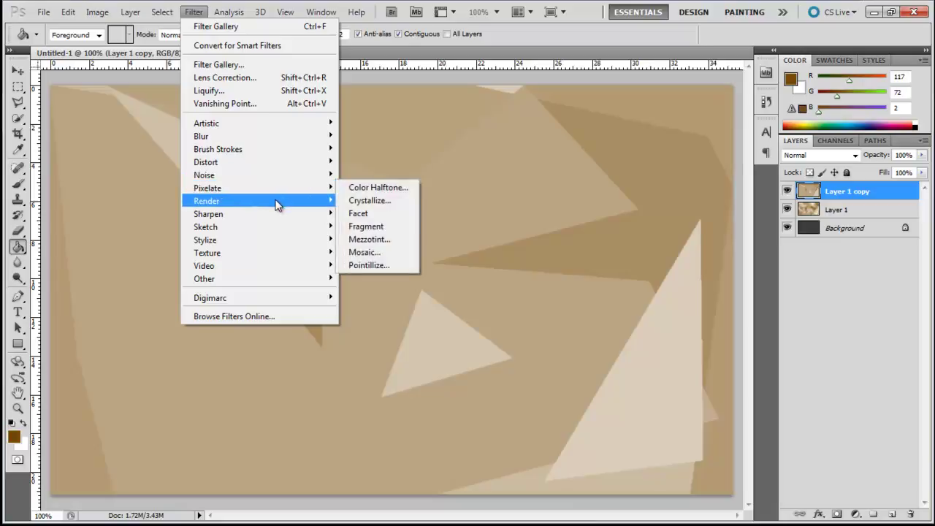
pyautogui.moveTo(207, 201)
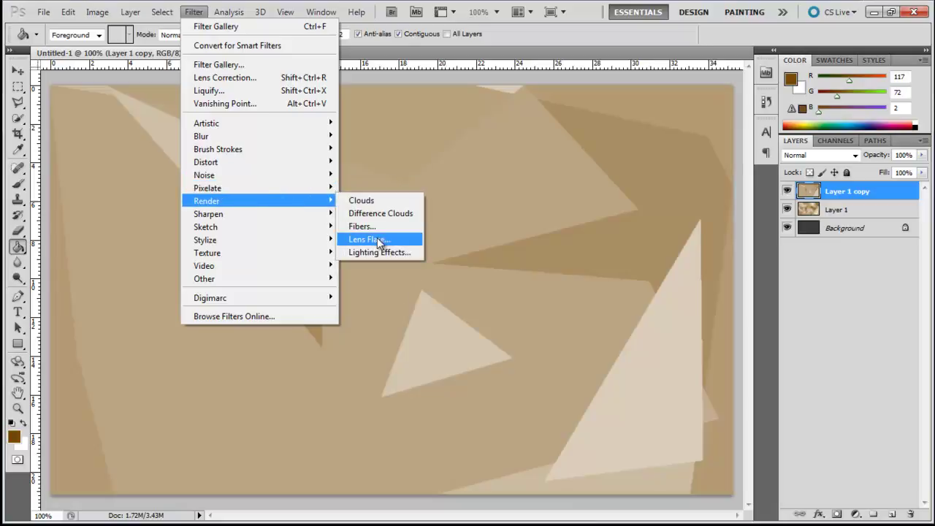
pyautogui.click(379, 242)
pyautogui.click(400, 199)
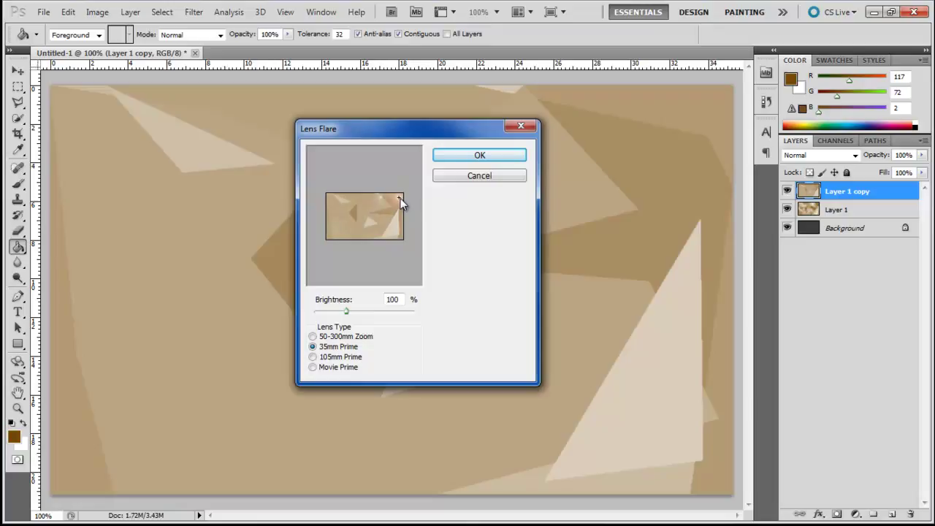
pyautogui.moveTo(347, 312); pyautogui.dragTo(371, 313)
pyautogui.moveTo(400, 198); pyautogui.dragTo(401, 208)
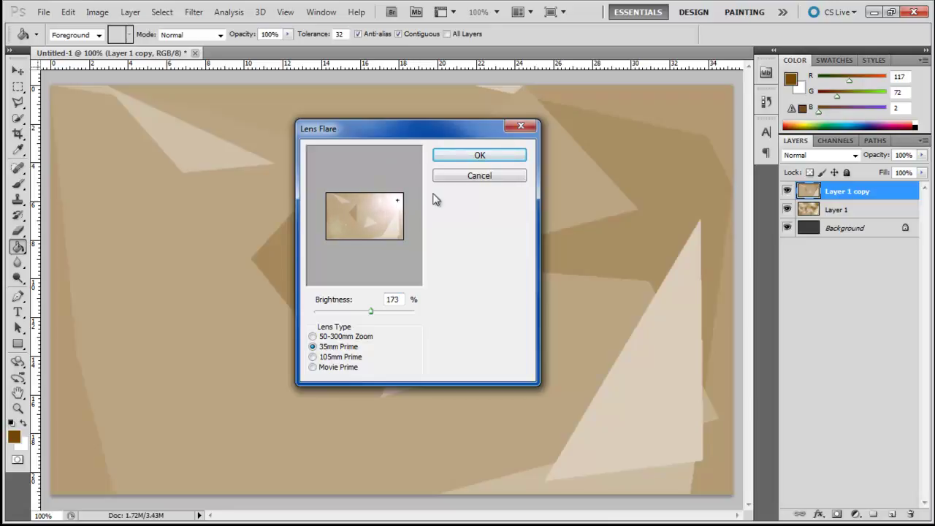
pyautogui.click(469, 156)
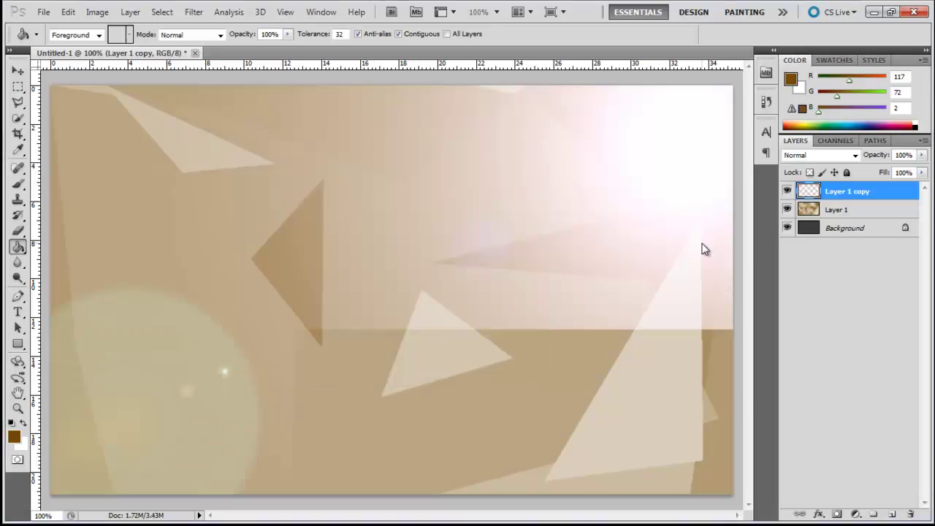
# Blend Layer 1 copy in Vivid Light, and show Layer 1 in Hue at 25% fill.
pyautogui.click(833, 156)
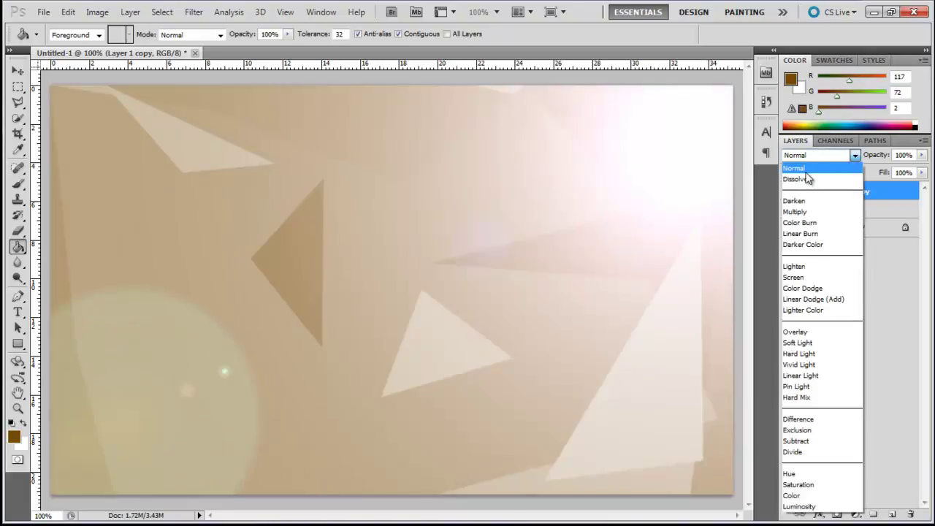
pyautogui.click(800, 365)
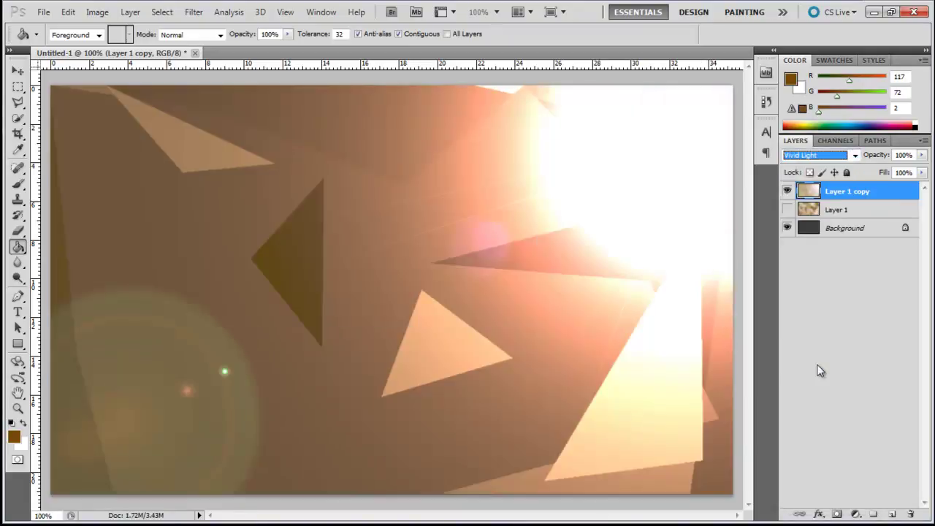
pyautogui.click(787, 210)
pyautogui.click(807, 212)
pyautogui.click(826, 156)
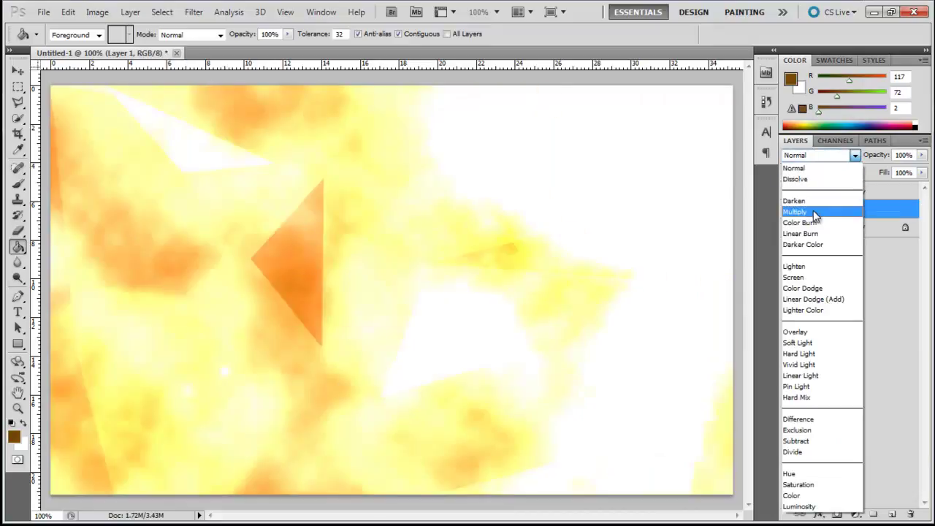
pyautogui.click(800, 480)
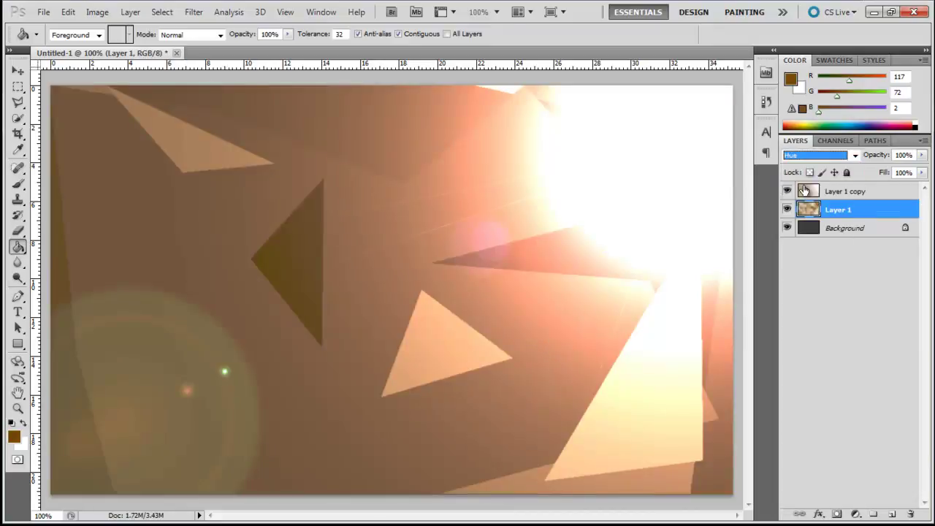
pyautogui.click(875, 171)
pyautogui.write('25')
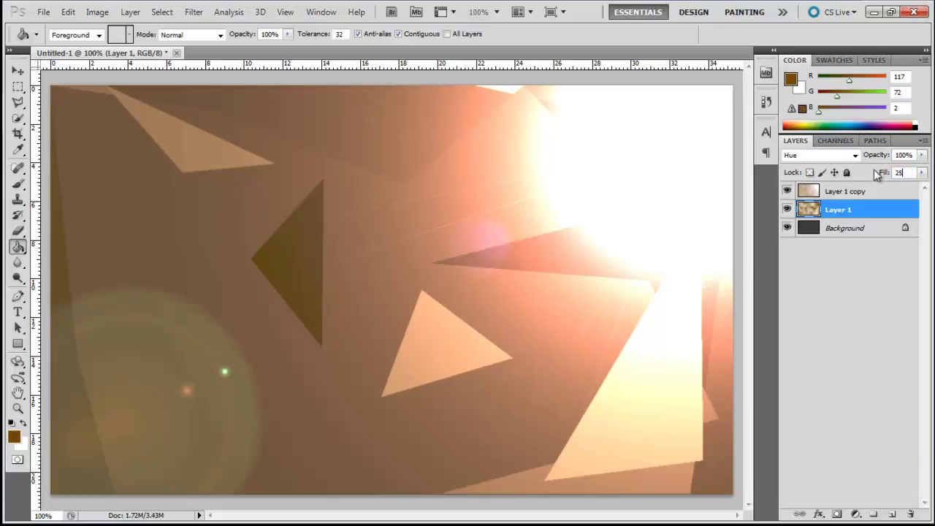
# Lower Layer 1 copy's fill, then duplicate the Hue cloud layer Layer 1.
pyautogui.click(822, 191)
pyautogui.write('0')
pyautogui.click(846, 210)
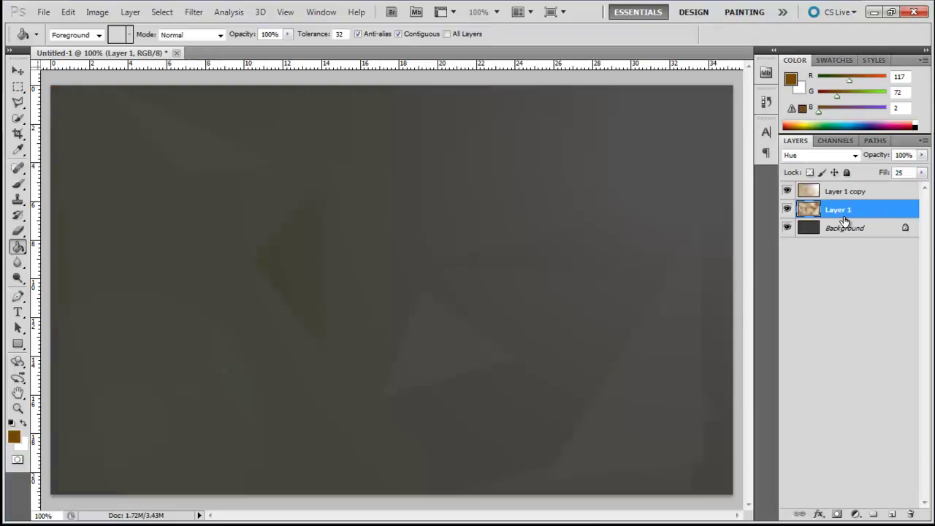
pyautogui.hotkey('ctrl', 'j')
# Set the duplicated cloud layer's blend mode to Multiply.
pyautogui.click(844, 154)
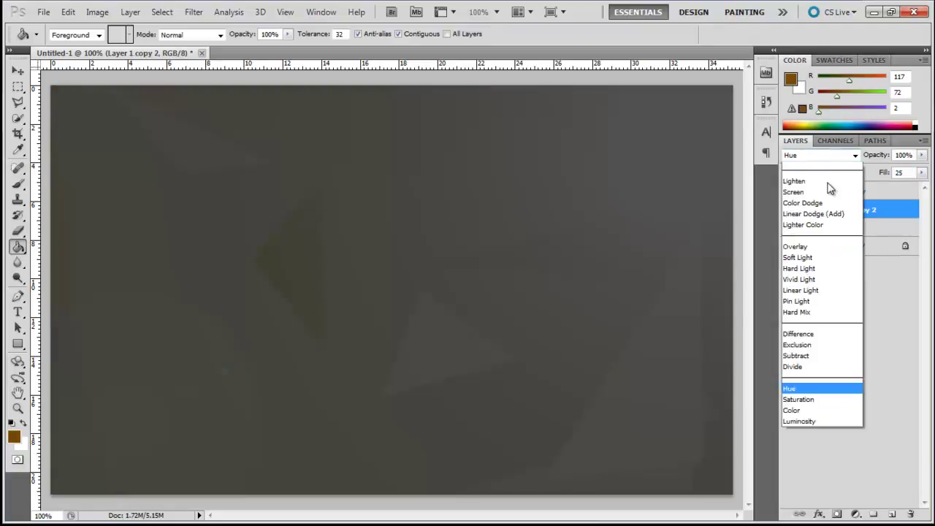
pyautogui.click(817, 211)
pyautogui.press('Down')
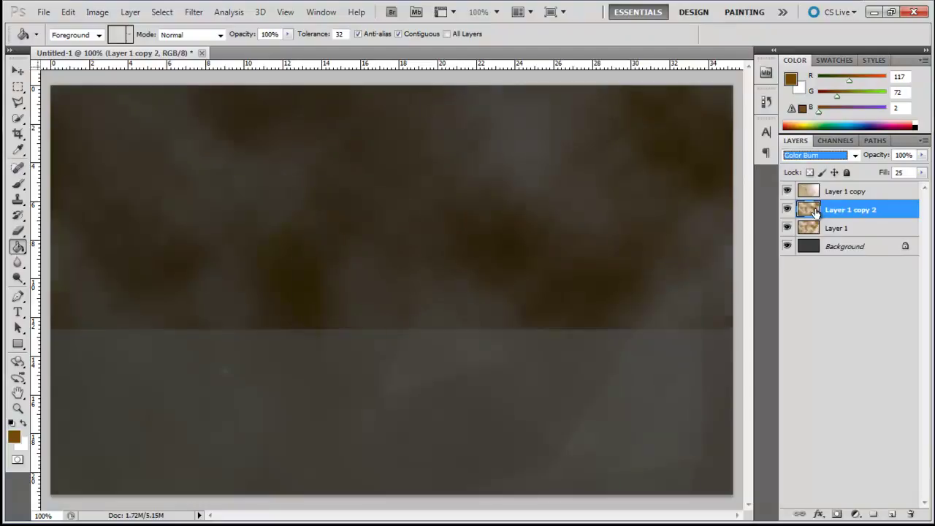
pyautogui.press('Up')
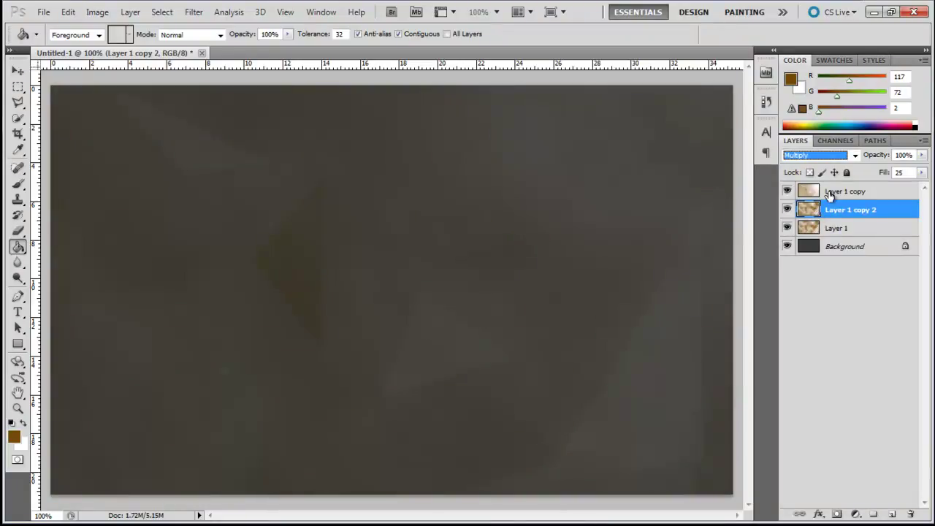
# Duplicate the flare layer and blend the copy in Color Dodge at 30% fill.
pyautogui.click(830, 195)
pyautogui.hotkey('ctrl', 'j')
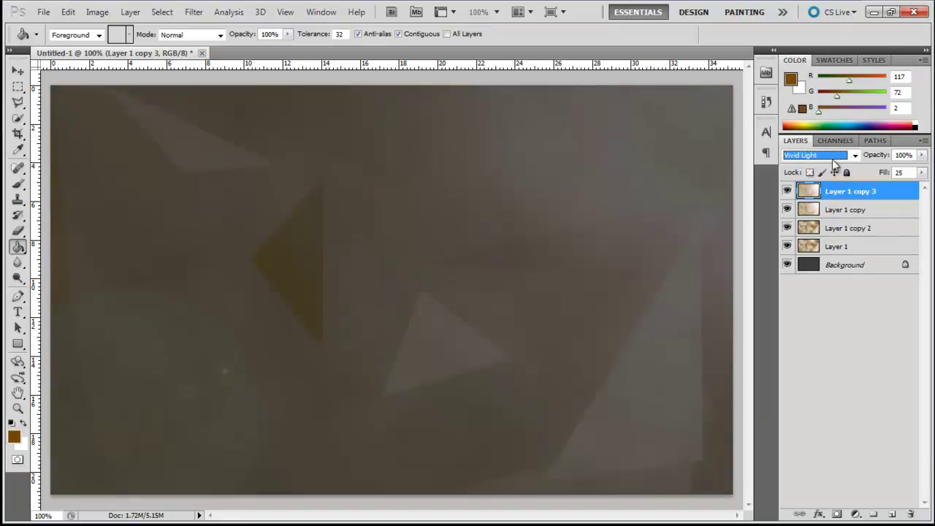
pyautogui.click(833, 155)
pyautogui.click(803, 288)
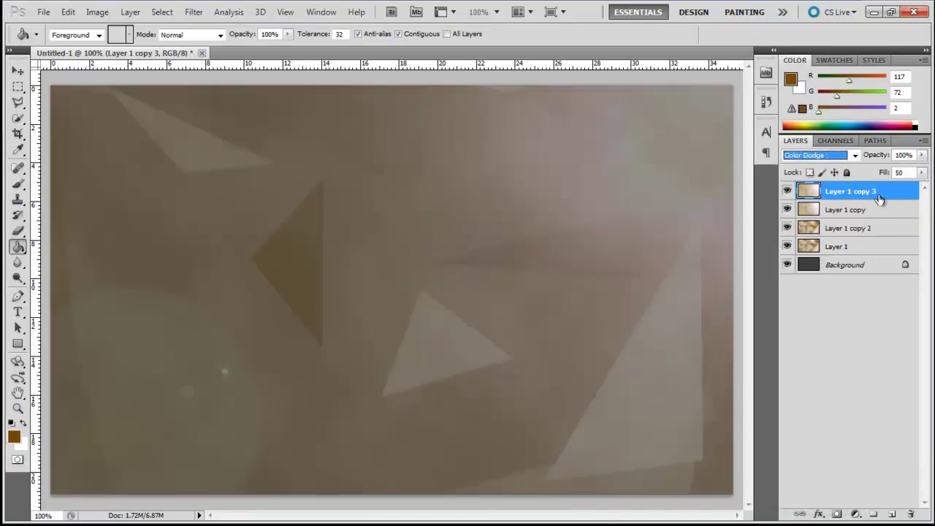
pyautogui.hotkey('shift', '3')
# Rename the bottom cloud layer to 'Cloud [Hue]'.
pyautogui.click(841, 246)
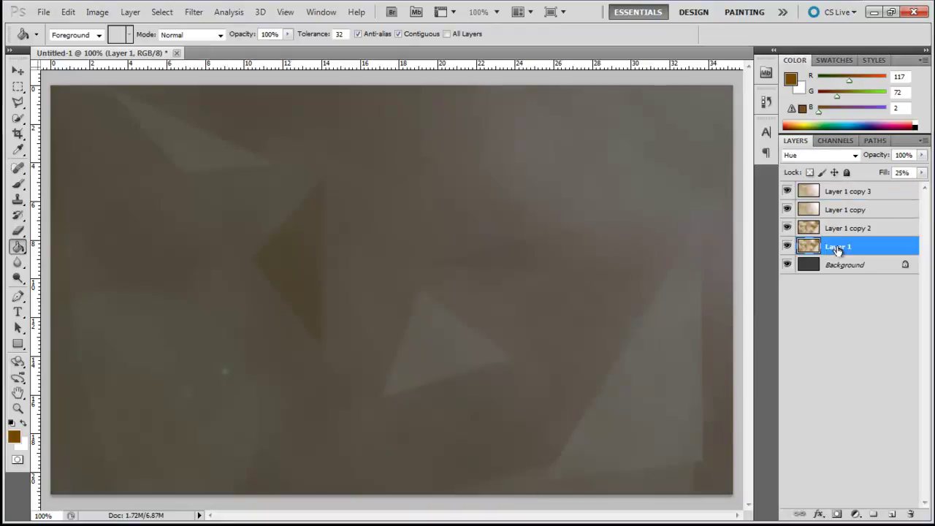
pyautogui.doubleClick(840, 247)
pyautogui.write('Cloud [Hue]')
pyautogui.press('Return')
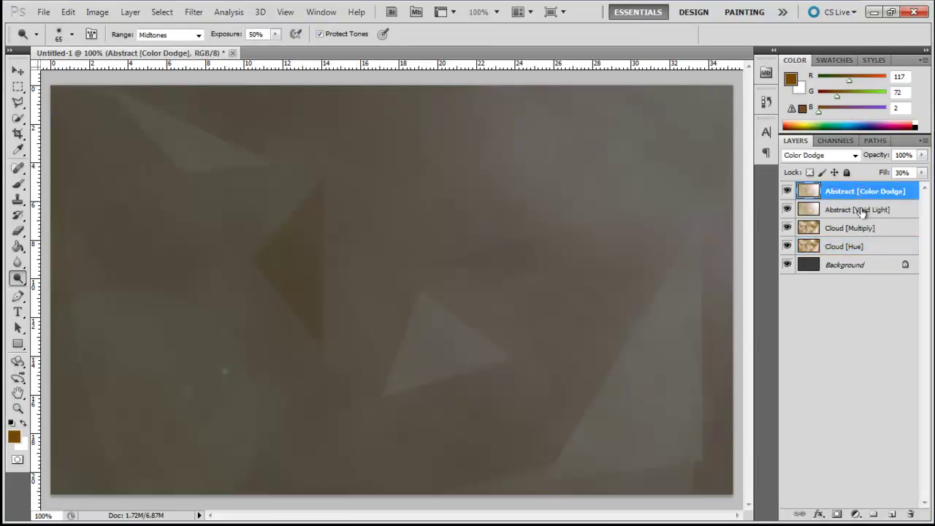
# Bring the orange grunge pattern into Untitled-1 above Background and scale it to fit the canvas.
pyautogui.click(845, 264)
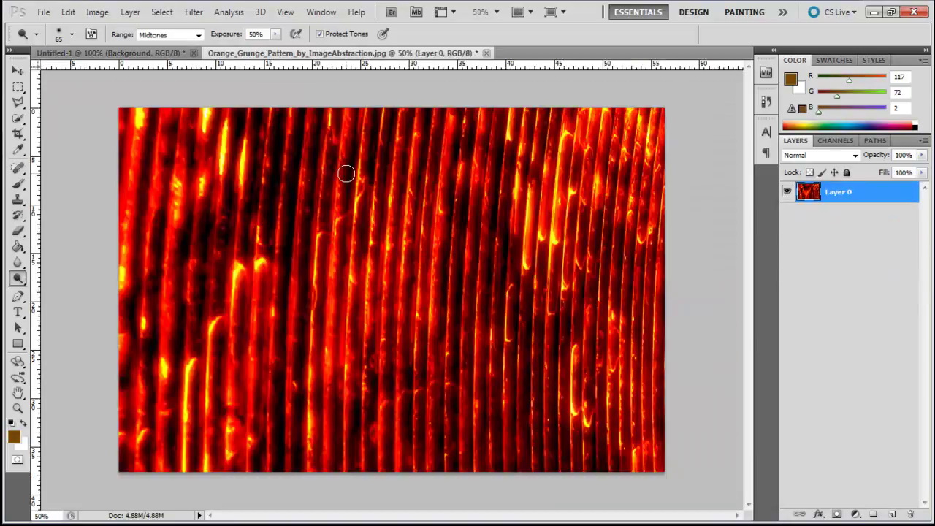
pyautogui.click(17, 71)
pyautogui.moveTo(278, 171)
pyautogui.mouseDown()
pyautogui.moveTo(169, 57)
pyautogui.moveTo(393, 252)
pyautogui.mouseUp()
pyautogui.hotkey('ctrl', '-')
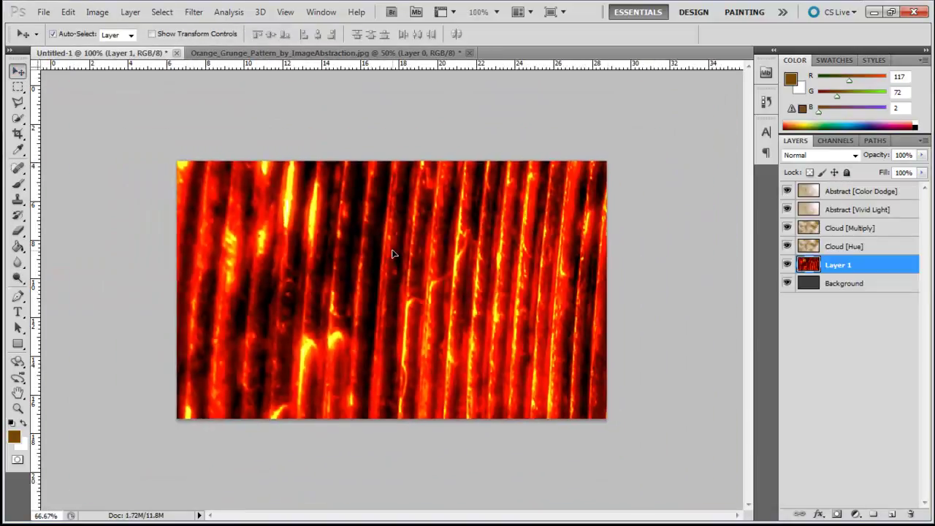
pyautogui.hotkey('ctrl', '-')
pyautogui.hotkey('ctrl', '-')
pyautogui.hotkey('ctrl', 't')
pyautogui.moveTo(634, 456); pyautogui.dragTo(507, 376)
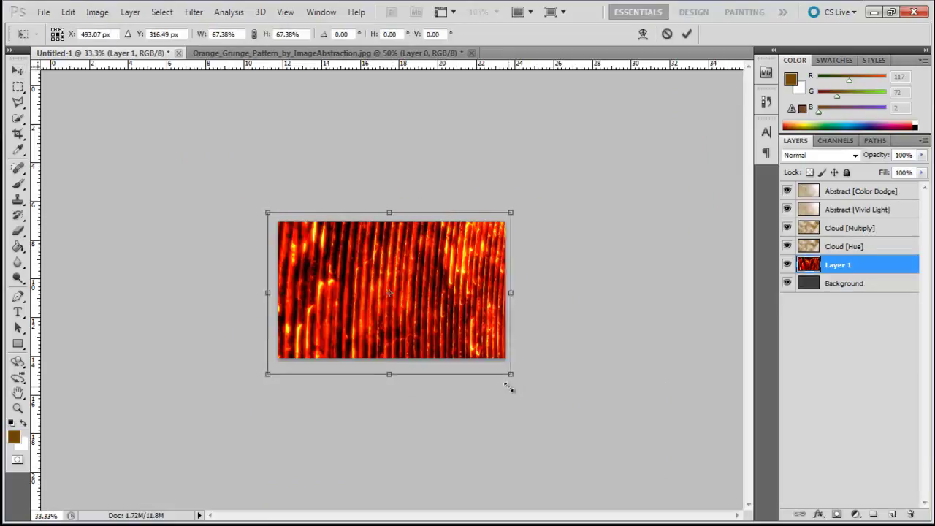
pyautogui.moveTo(266, 211); pyautogui.dragTo(273, 215)
pyautogui.press('Return')
pyautogui.hotkey('ctrl', '+')
pyautogui.hotkey('ctrl', '+')
pyautogui.hotkey('ctrl', '+')
# Set the pattern layer to Hard Light at 10% fill and desaturate it to Saturation -100.
pyautogui.hotkey('shift', 'alt', 'w')
pyautogui.write('0')
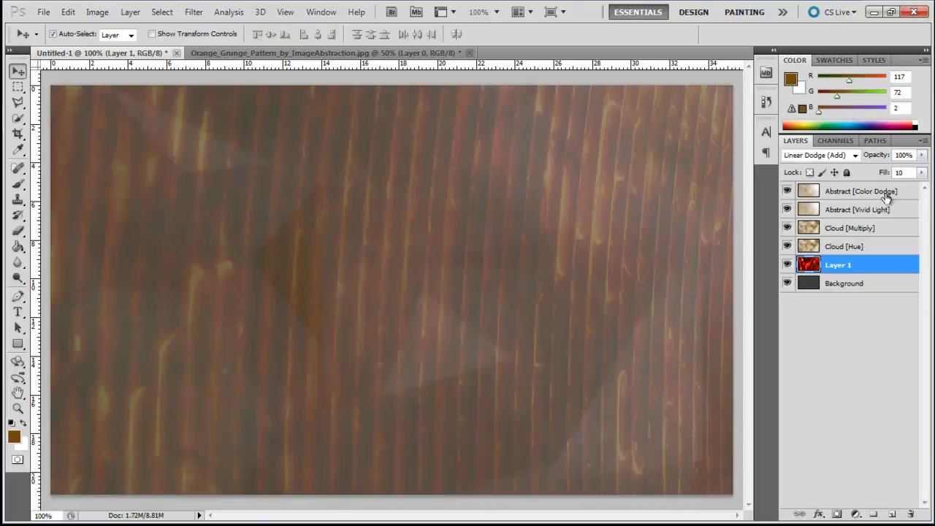
pyautogui.click(830, 155)
pyautogui.click(819, 354)
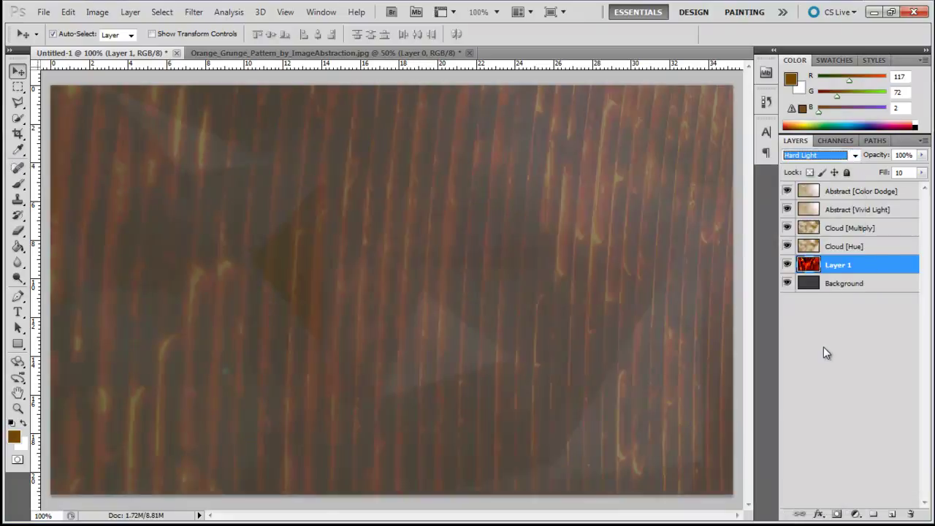
pyautogui.hotkey('ctrl', 'u')
pyautogui.moveTo(398, 300); pyautogui.dragTo(324, 298)
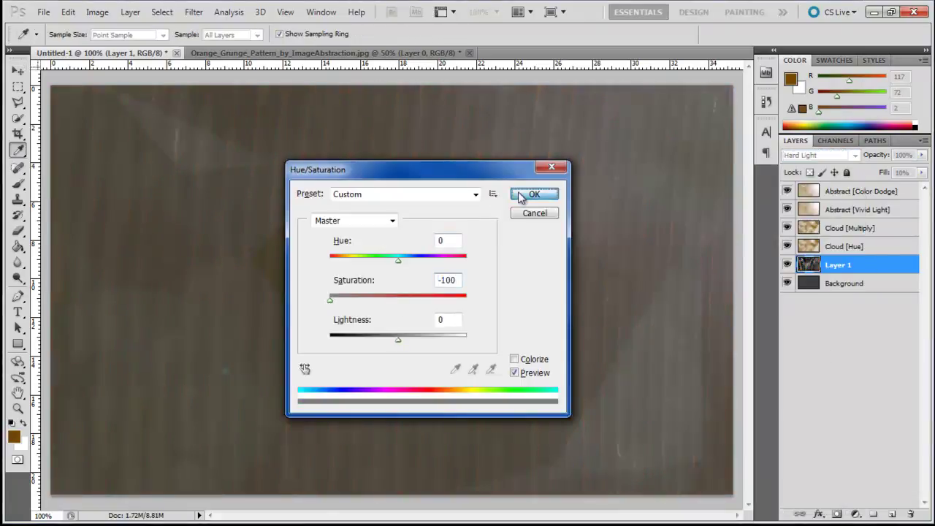
pyautogui.click(534, 194)
pyautogui.press('v')
pyautogui.moveTo(863, 265); pyautogui.dragTo(421, 246)
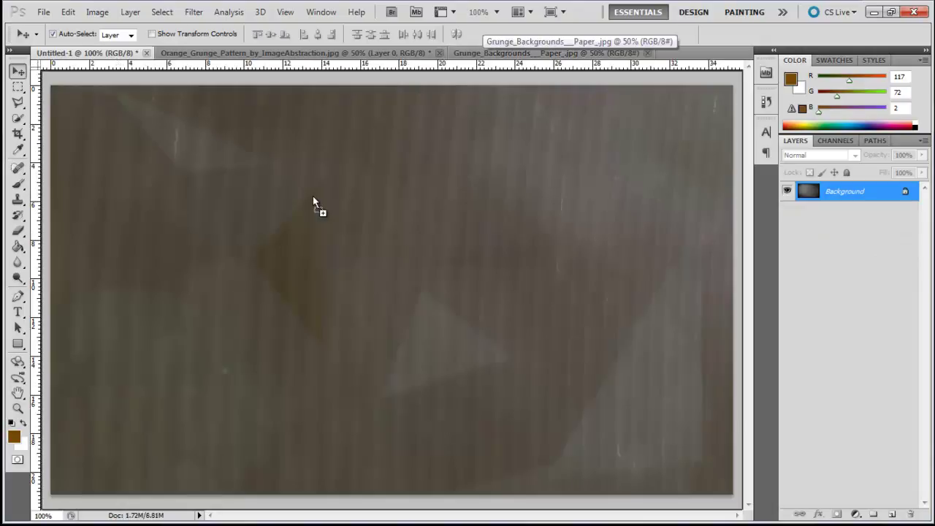
# Bring the grey grunge paper into Untitled-1 as a top layer blended in Overlay.
pyautogui.moveTo(116, 56); pyautogui.dragTo(318, 202)
pyautogui.hotkey('ctrl', '-')
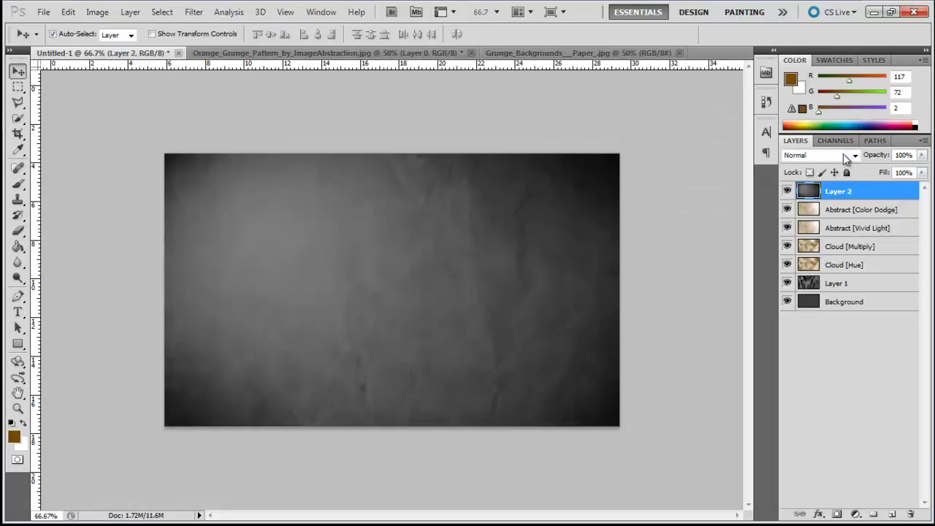
pyautogui.click(848, 156)
pyautogui.click(801, 335)
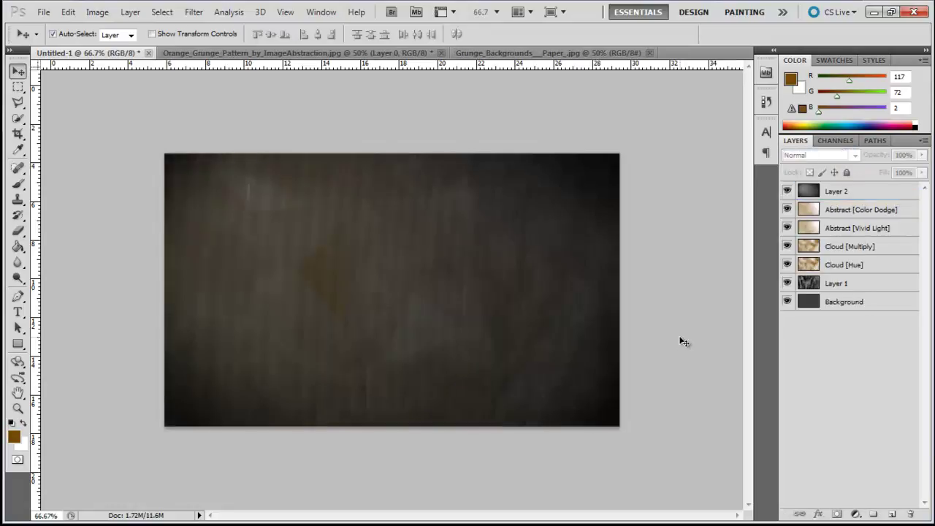
pyautogui.hotkey('ctrl', '+')
# Duplicate the paper, place the copy just above Background in Luminosity at 50% opacity.
pyautogui.hotkey('ctrl', 'j')
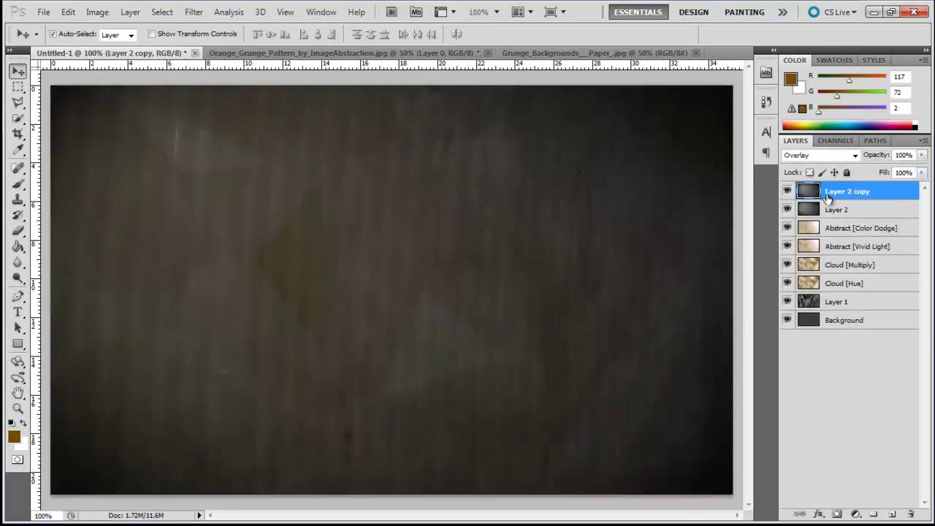
pyautogui.moveTo(828, 198); pyautogui.dragTo(814, 311)
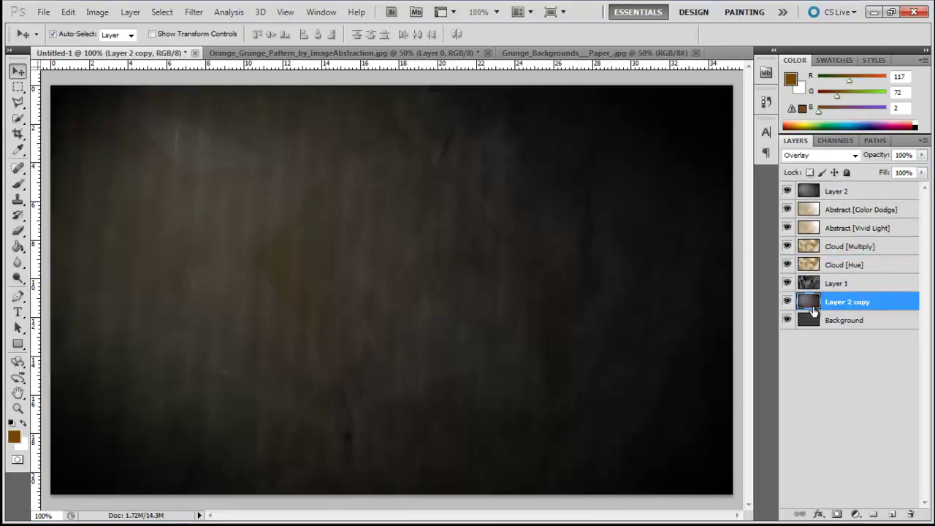
pyautogui.click(833, 155)
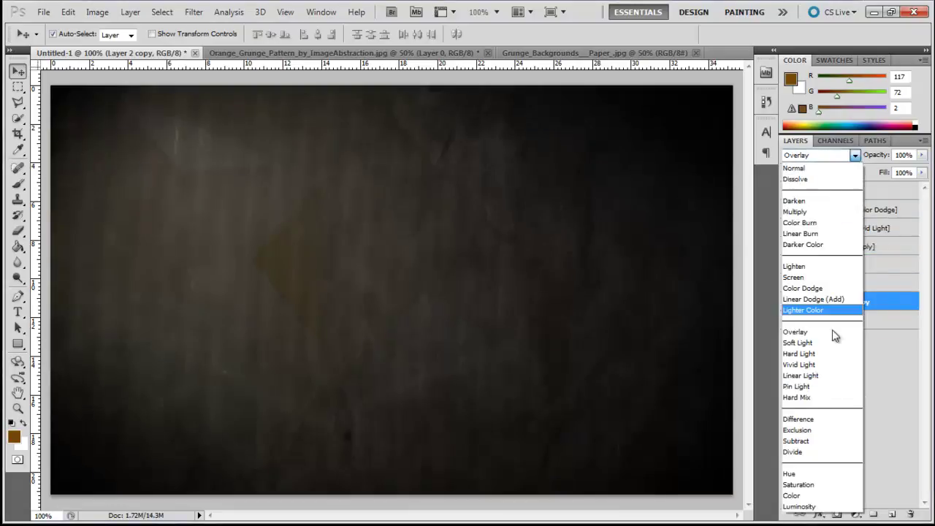
pyautogui.click(815, 452)
pyautogui.press('Down')
pyautogui.press('Down')
pyautogui.press('Down')
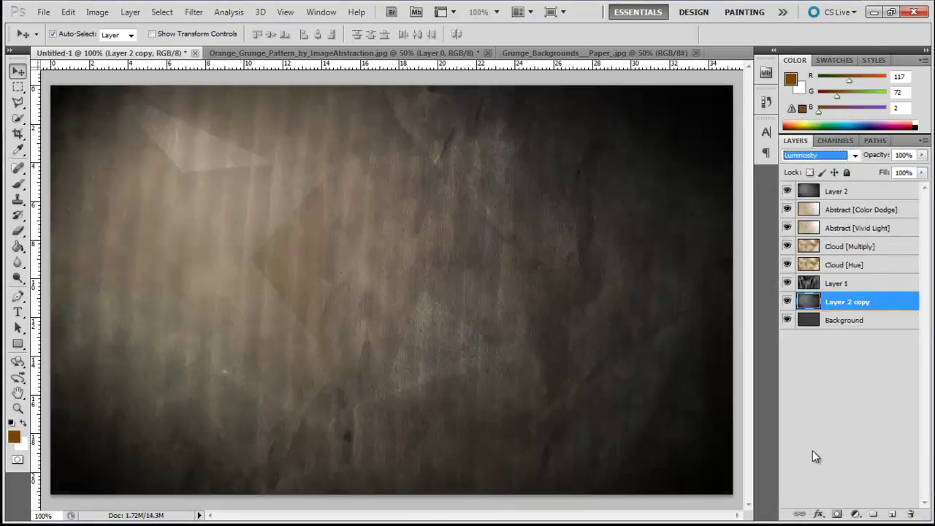
pyautogui.press('Return')
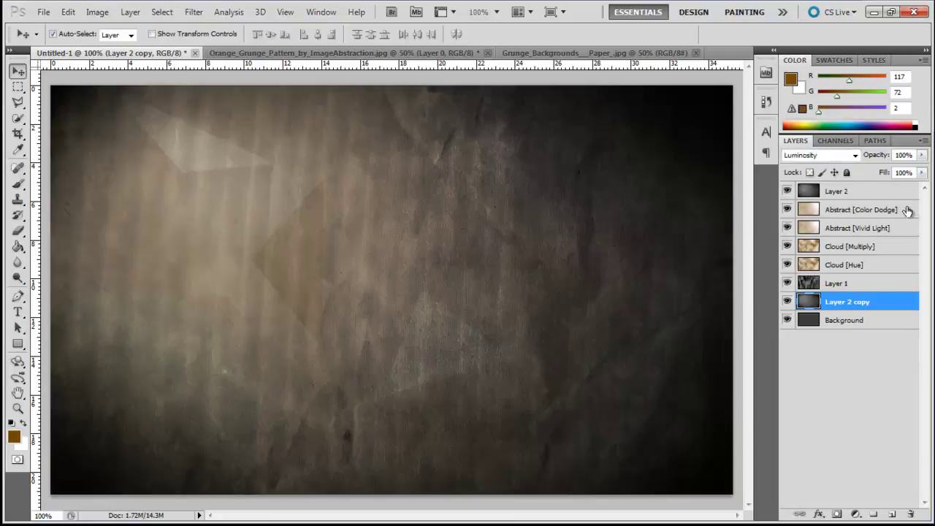
pyautogui.click(913, 156)
pyautogui.write('50')
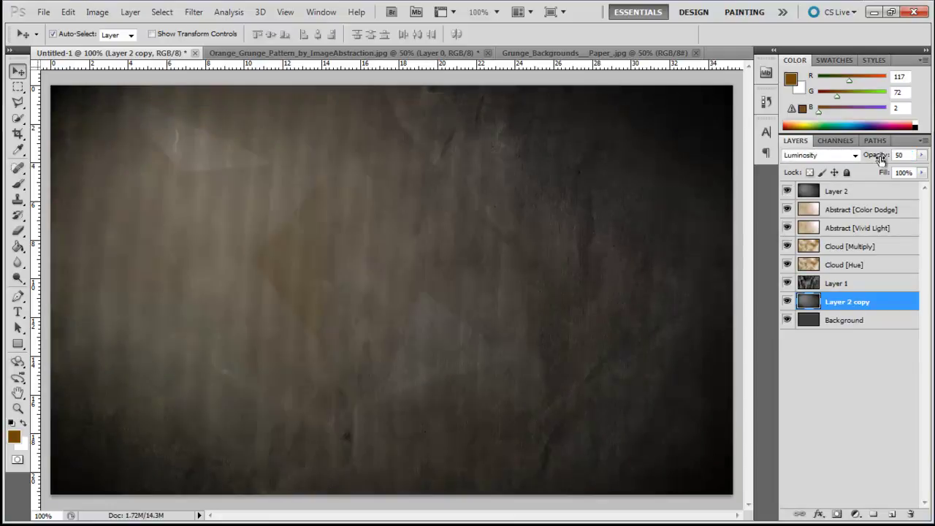
pyautogui.click(862, 210)
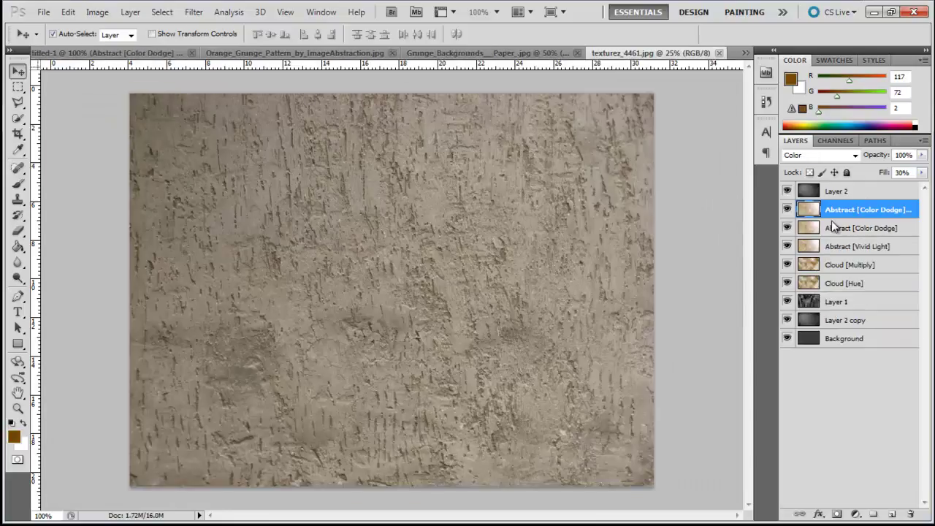
# Bring texturez_4461 into Untitled-1 as Layer 3 and scale it to cover the canvas.
pyautogui.moveTo(810, 201)
pyautogui.mouseDown()
pyautogui.moveTo(82, 55)
pyautogui.moveTo(436, 264)
pyautogui.mouseUp()
pyautogui.hotkey('ctrl', 't')
pyautogui.hotkey('ctrl', '-')
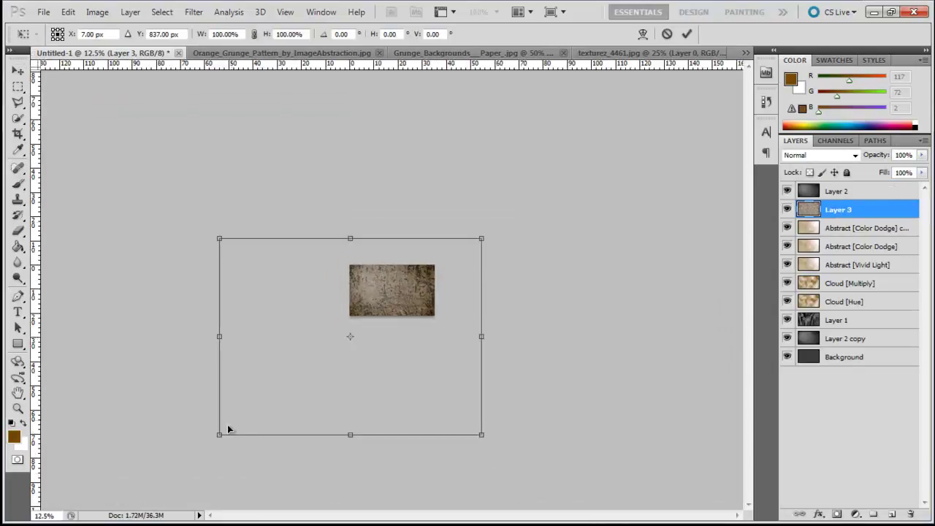
pyautogui.moveTo(278, 392); pyautogui.dragTo(318, 350)
pyautogui.hotkey('ctrl', '+')
pyautogui.hotkey('ctrl', '+')
pyautogui.hotkey('ctrl', '+')
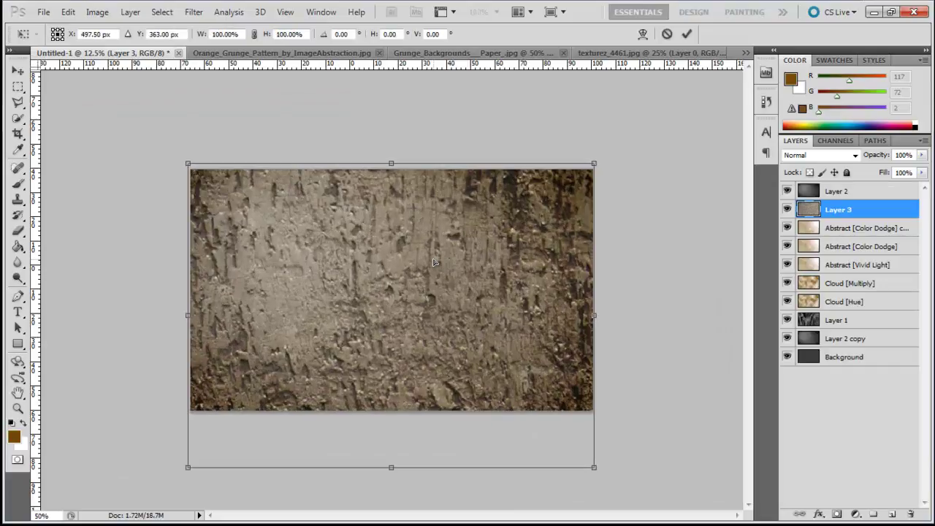
pyautogui.press('Return')
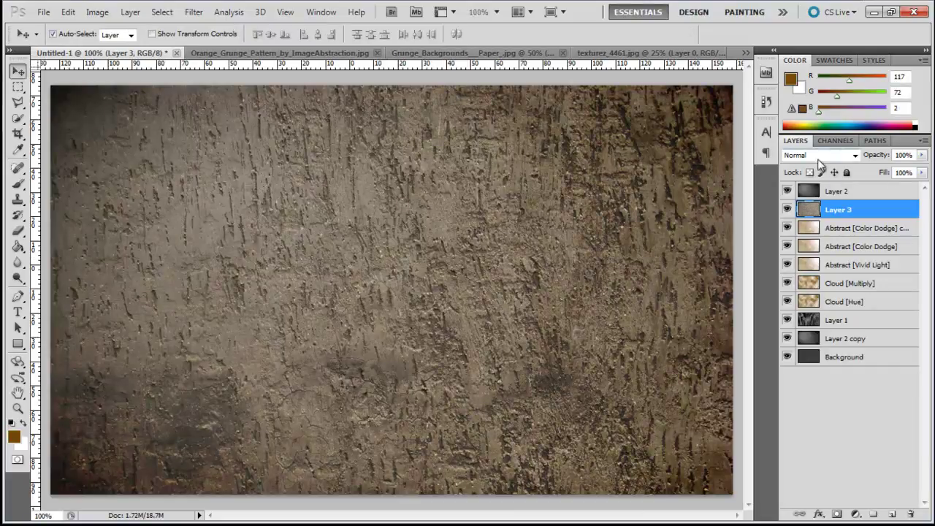
# Move the stone texture low in the stack and blend it in Linear Light at 80% opacity.
pyautogui.click(819, 156)
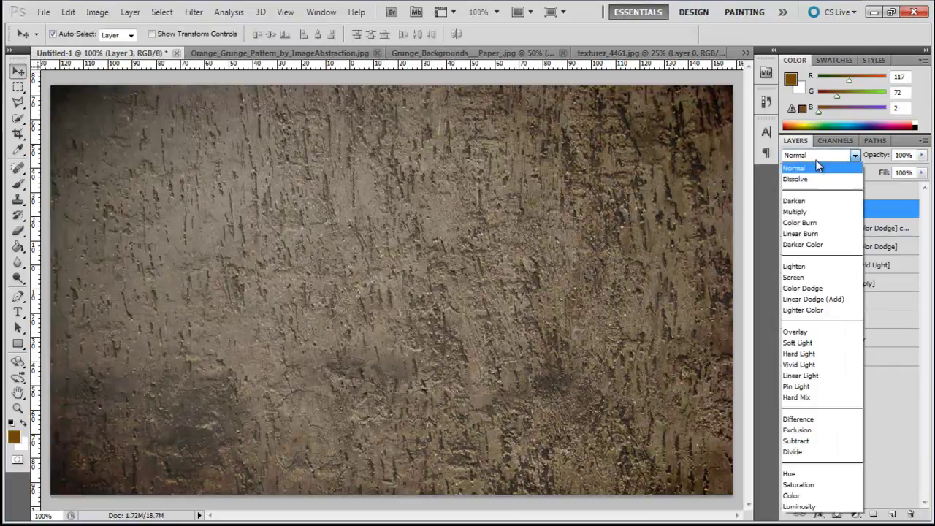
pyautogui.click(795, 208)
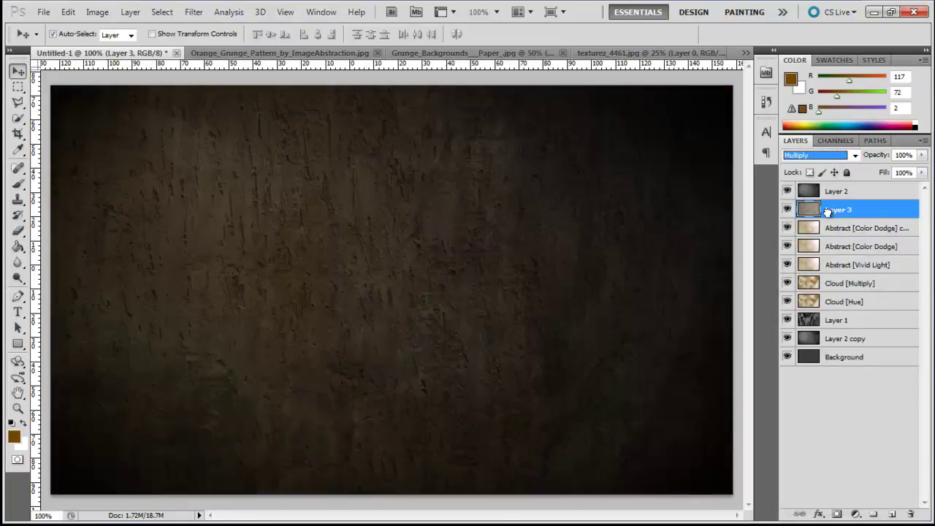
pyautogui.moveTo(808, 205); pyautogui.dragTo(826, 335)
pyautogui.click(820, 156)
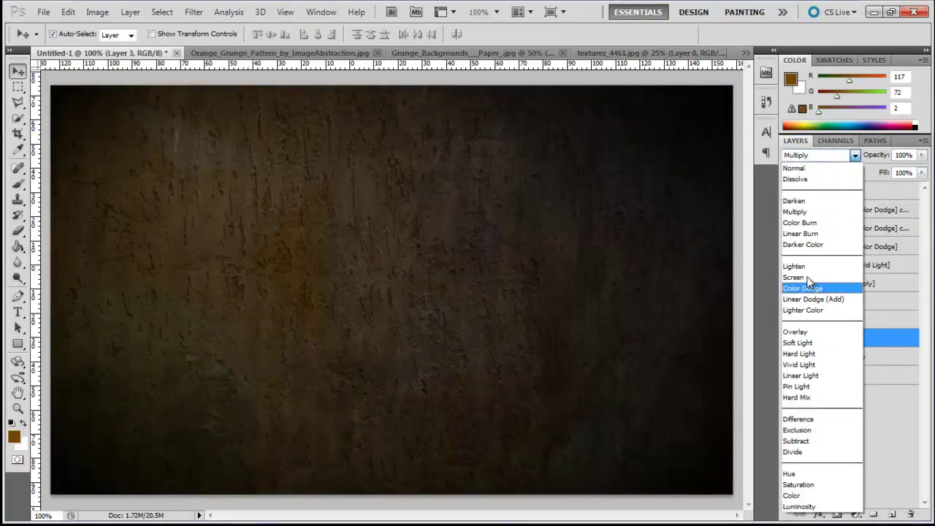
pyautogui.click(797, 386)
pyautogui.press('Up')
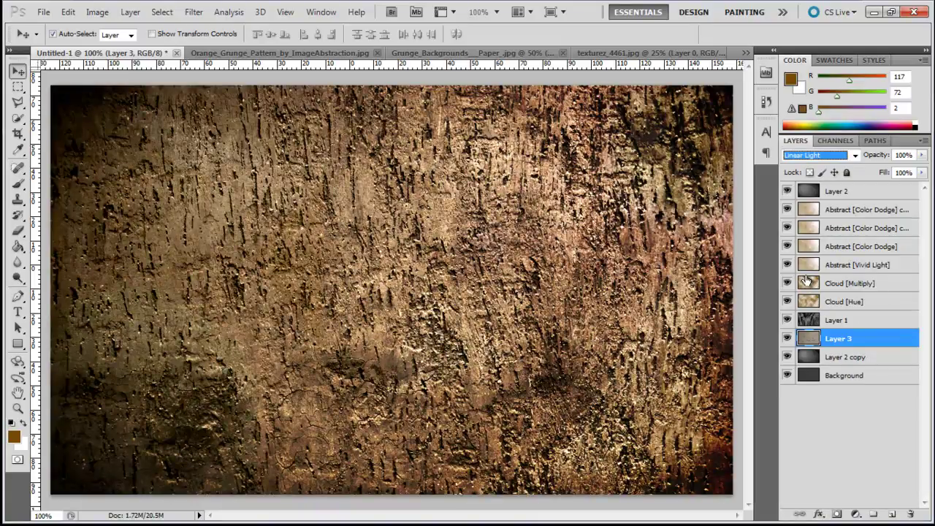
pyautogui.click(903, 155)
pyautogui.write('80')
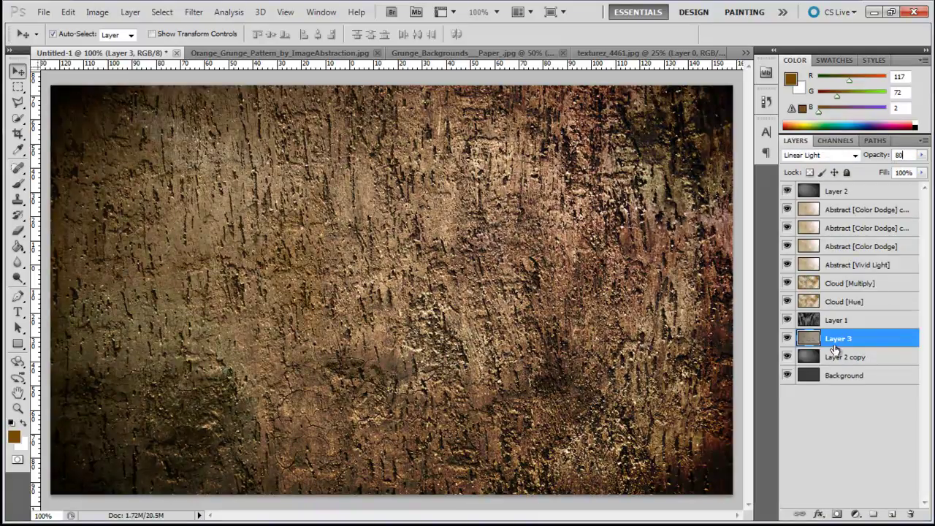
# Select Layer 2 copy and start a new text layer on the canvas.
pyautogui.click(835, 356)
pyautogui.press('t')
pyautogui.click(272, 294)
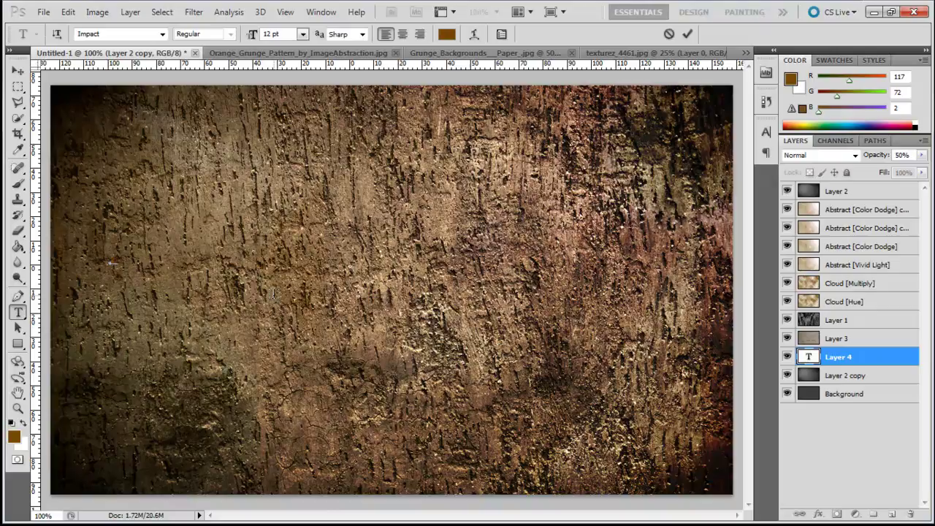
# Commit the STONE text, then scale it up and position it on the canvas.
pyautogui.click(17, 71)
pyautogui.hotkey('ctrl', 't')
pyautogui.moveTo(137, 268); pyautogui.dragTo(575, 441)
pyautogui.moveTo(418, 373); pyautogui.dragTo(453, 309)
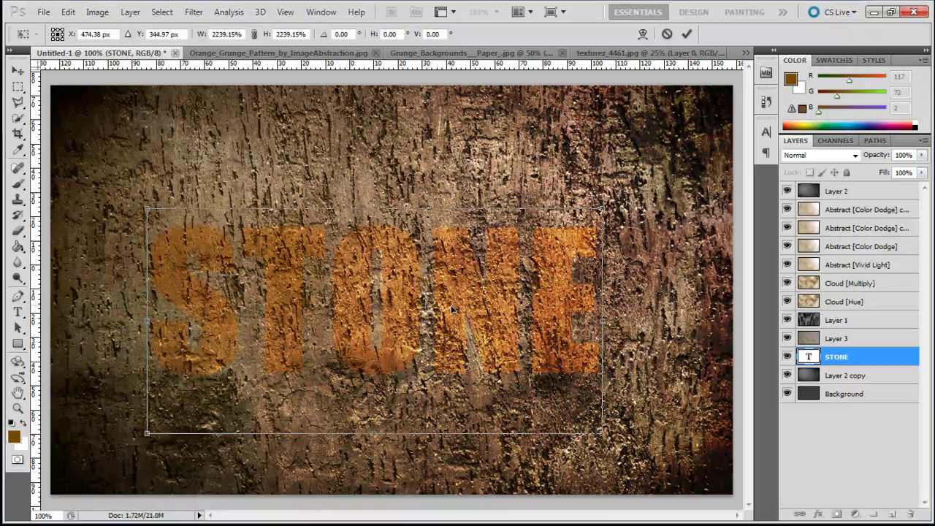
pyautogui.moveTo(453, 310); pyautogui.dragTo(449, 322)
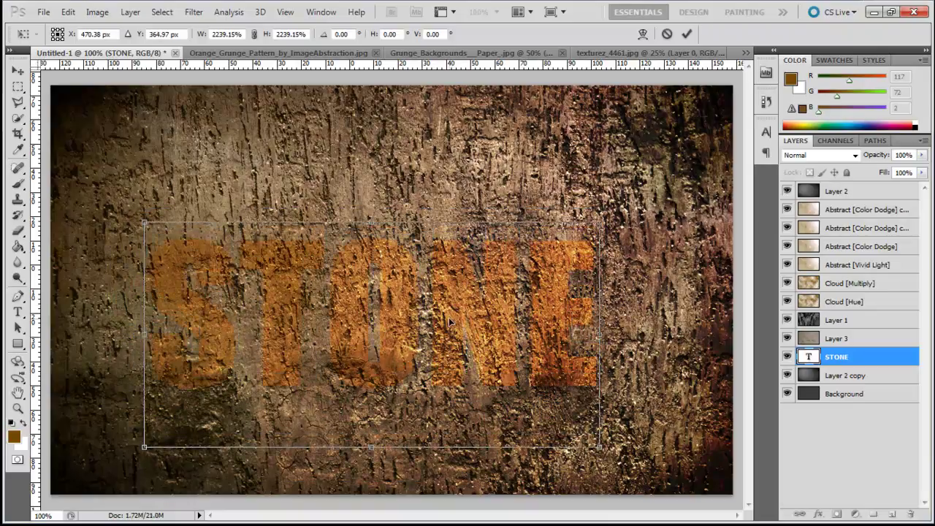
pyautogui.moveTo(450, 323); pyautogui.dragTo(435, 358)
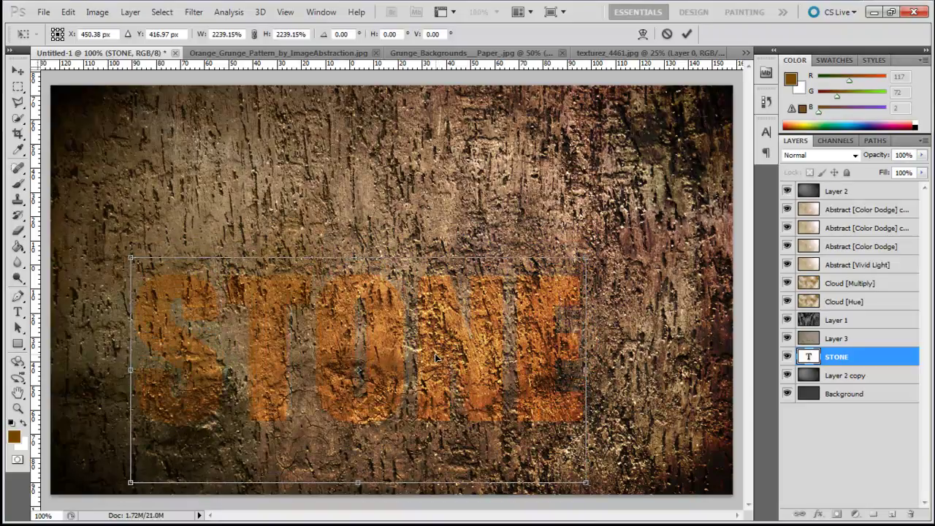
pyautogui.press('Return')
# Blend the STONE layer in Lighter Color and shift it toward the right side.
pyautogui.click(830, 156)
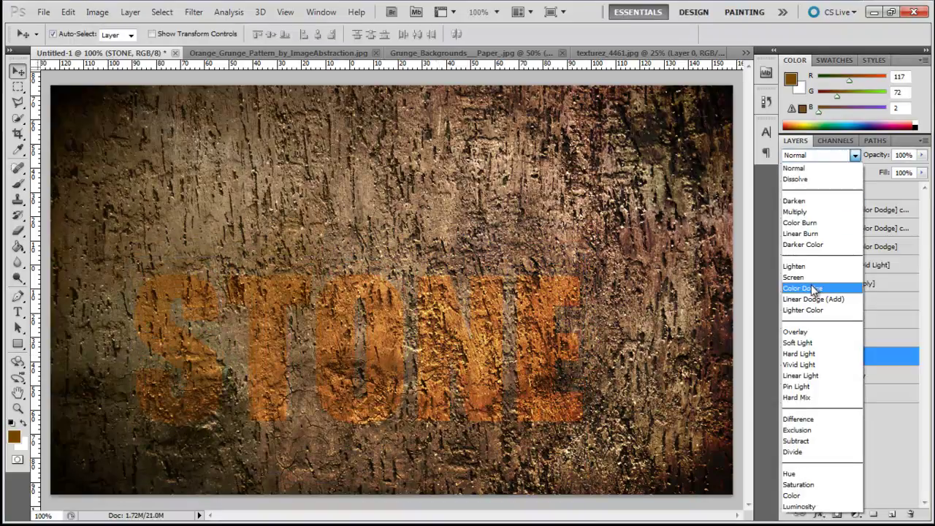
pyautogui.click(800, 357)
pyautogui.press('Up')
pyautogui.press('Up')
pyautogui.press('Up')
pyautogui.moveTo(468, 343); pyautogui.dragTo(539, 349)
pyautogui.press('Return')
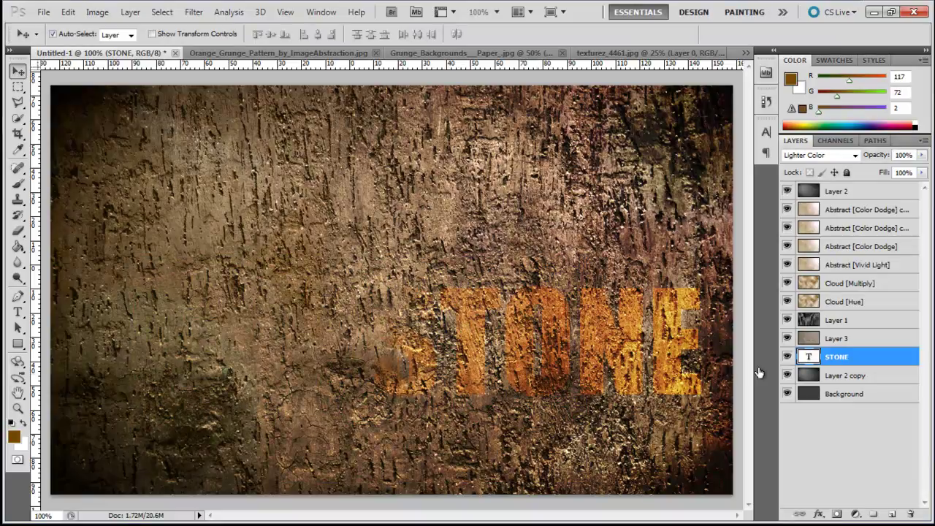
# Give STONE a contoured Pillow Emboss bevel: dark olive highlight, red-brown shadow, depth about 358.
pyautogui.doubleClick(858, 361)
pyautogui.click(29, 180)
pyautogui.click(37, 196)
pyautogui.click(52, 181)
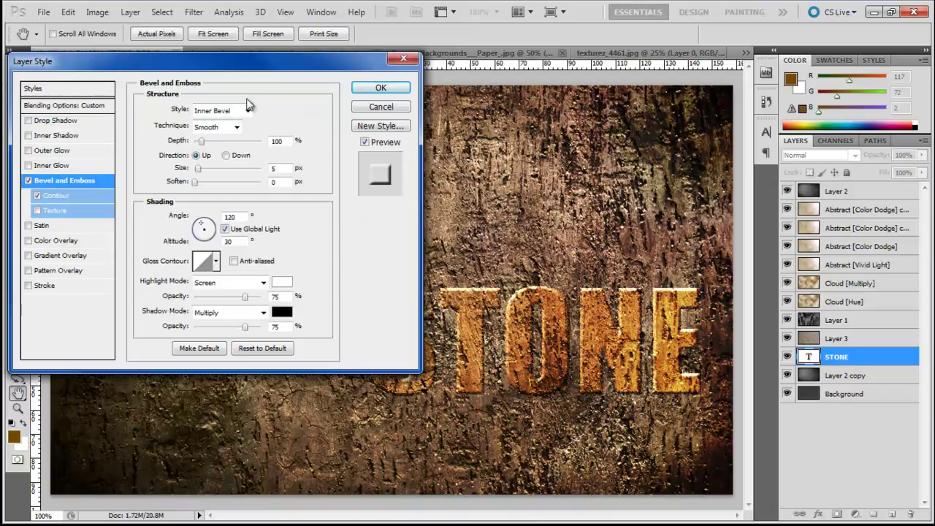
pyautogui.click(247, 111)
pyautogui.click(235, 158)
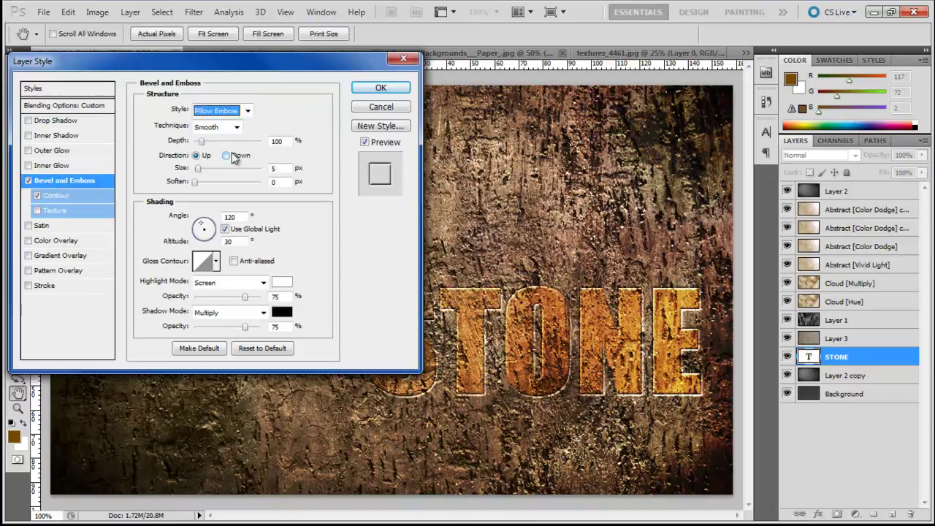
pyautogui.click(282, 281)
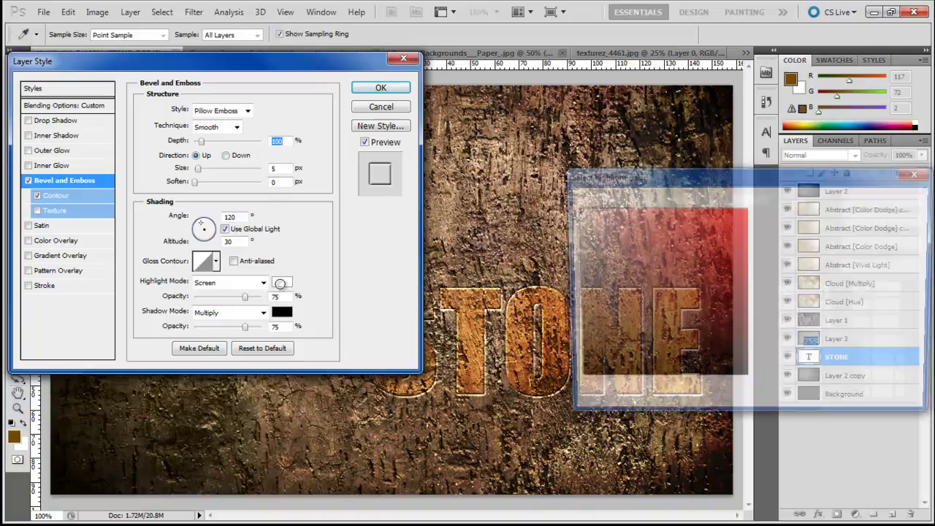
pyautogui.click(738, 323)
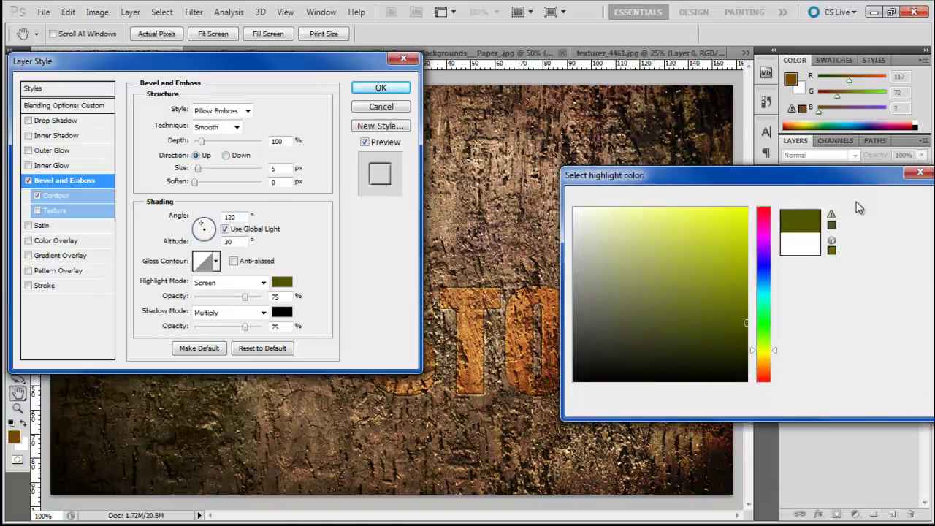
pyautogui.click(864, 202)
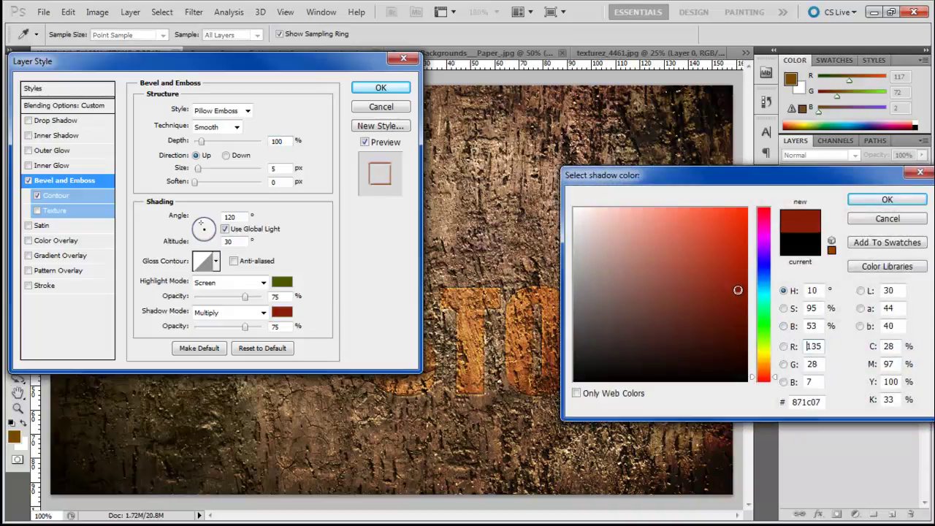
pyautogui.click(887, 199)
pyautogui.moveTo(202, 141)
pyautogui.mouseDown()
pyautogui.moveTo(219, 142)
pyautogui.moveTo(205, 172)
pyautogui.mouseUp()
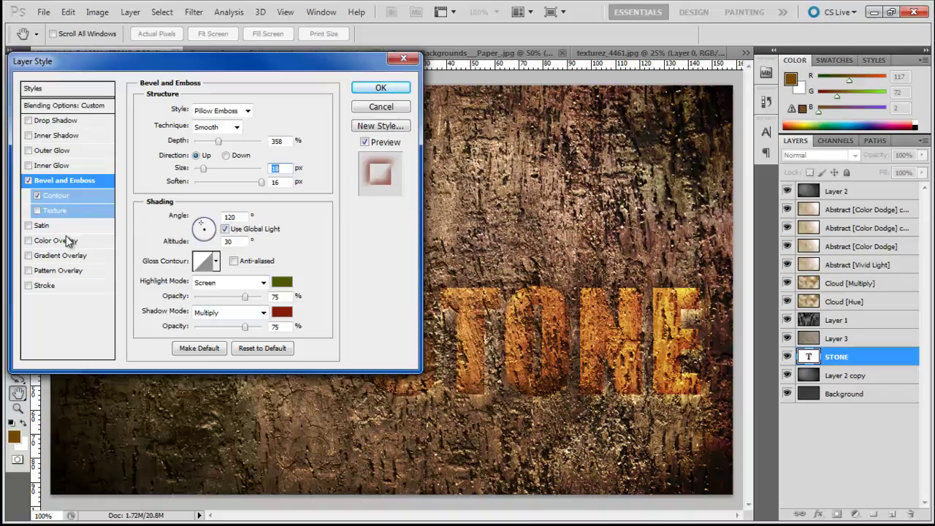
# Add a golden-brown Satin in colour 9c7109 and apply the layer style.
pyautogui.click(40, 224)
pyautogui.click(276, 110)
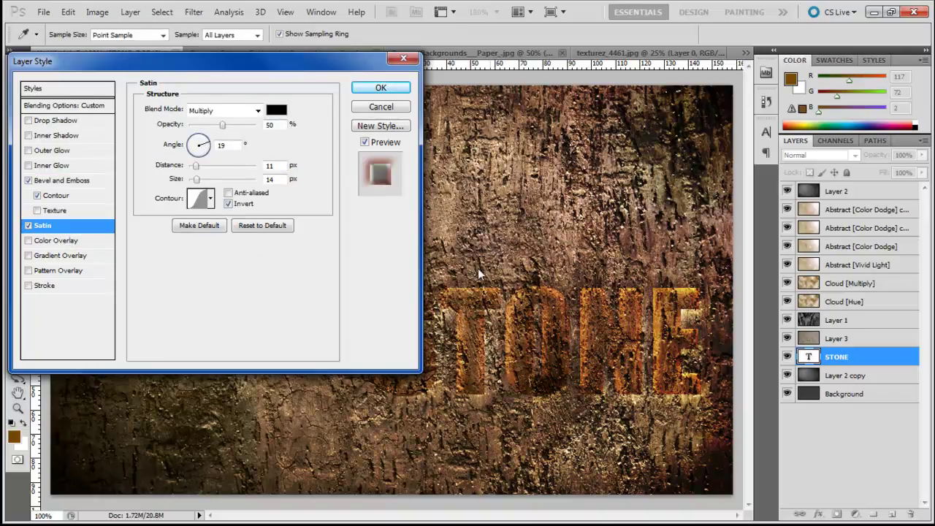
pyautogui.click(763, 357)
pyautogui.click(738, 274)
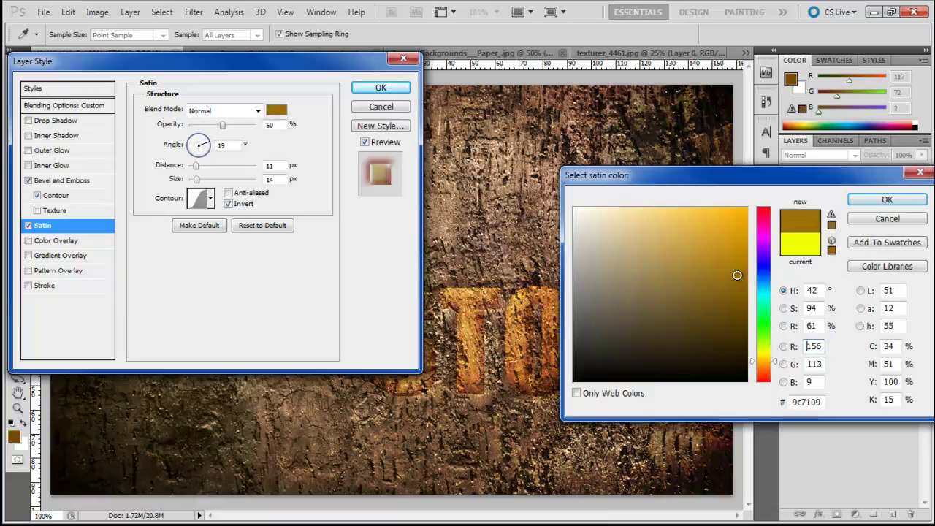
pyautogui.click(870, 204)
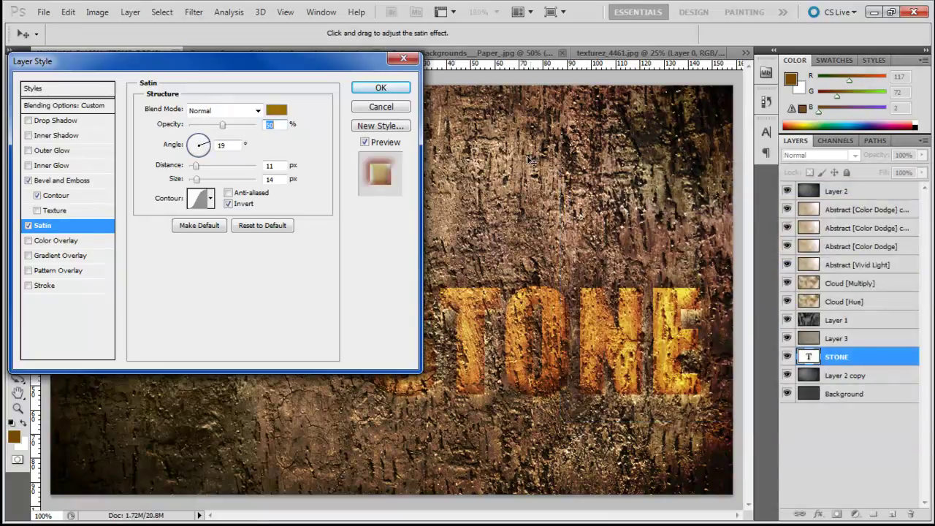
pyautogui.click(371, 89)
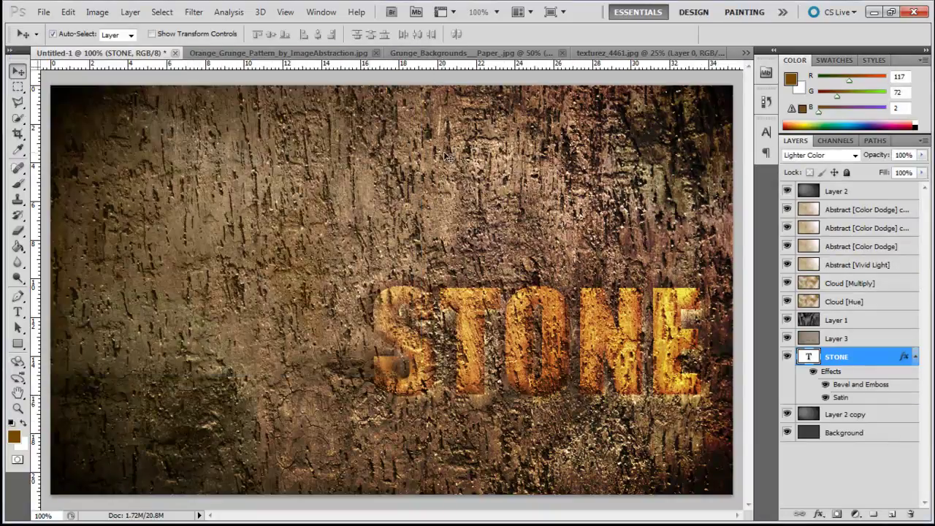
# Copy Layer 3 inside the STONE letters to Layer 4, blended as Darker Color.
pyautogui.click(811, 338)
pyautogui.keyDown('ctrl'); pyautogui.click(810, 355); pyautogui.keyUp('ctrl')
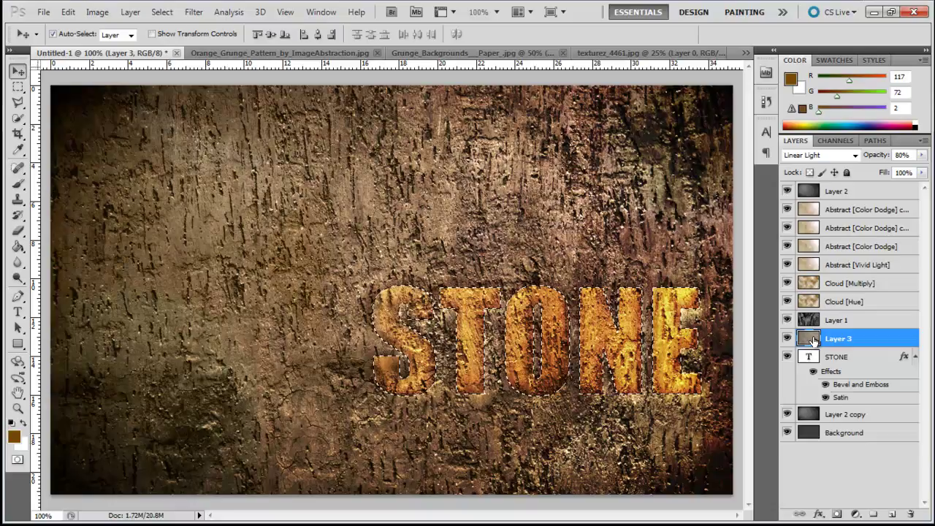
pyautogui.hotkey('ctrl', 'j')
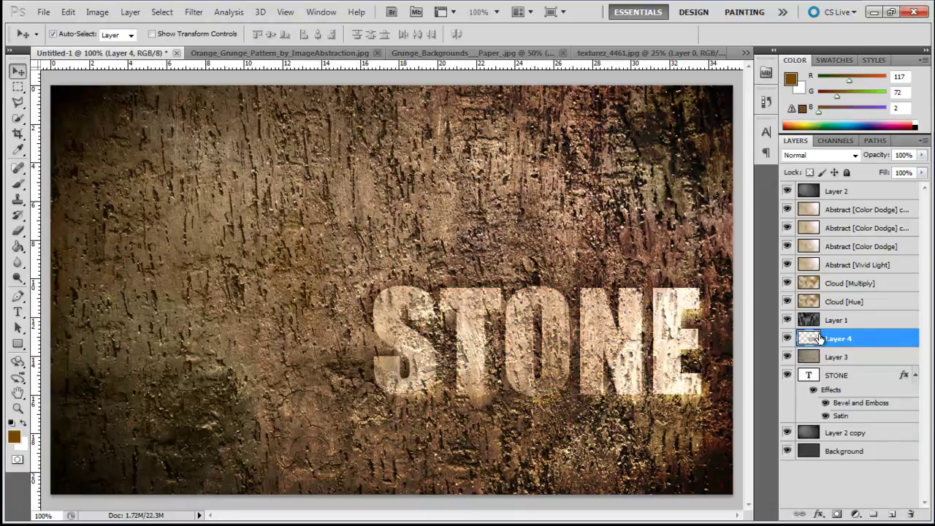
pyautogui.click(819, 155)
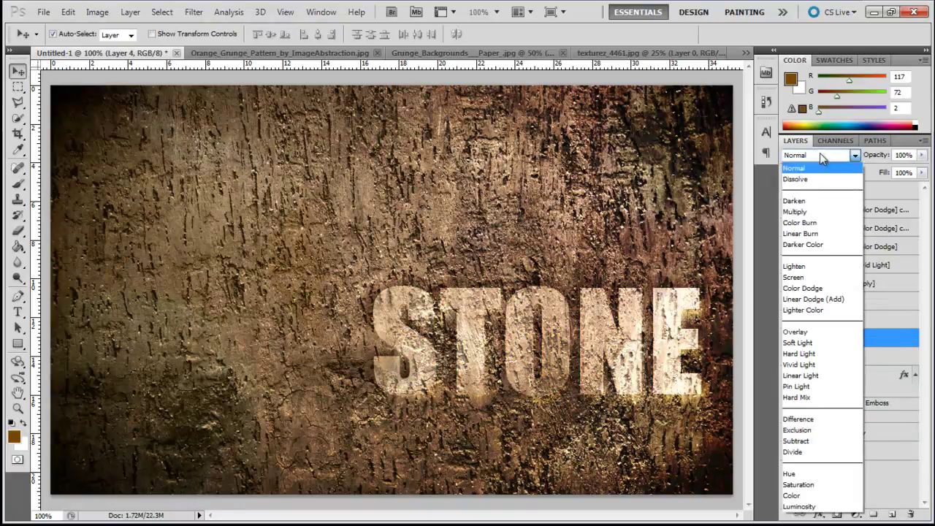
pyautogui.click(807, 346)
pyautogui.press('Up')
pyautogui.press('Up')
pyautogui.press('Up')
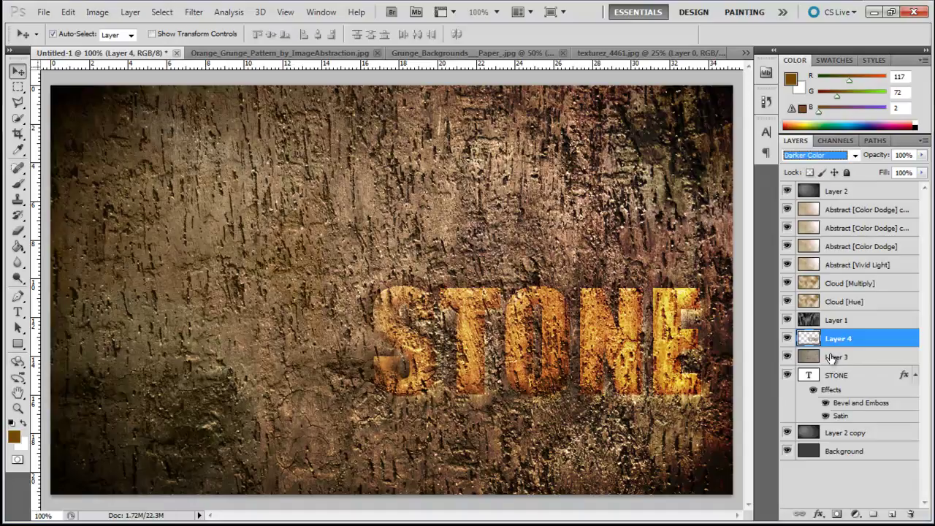
pyautogui.press('Return')
# Copy Layer 2 inside the STONE letters to a new top Layer 5.
pyautogui.keyDown('ctrl'); pyautogui.click(810, 377); pyautogui.keyUp('ctrl')
pyautogui.click(838, 191)
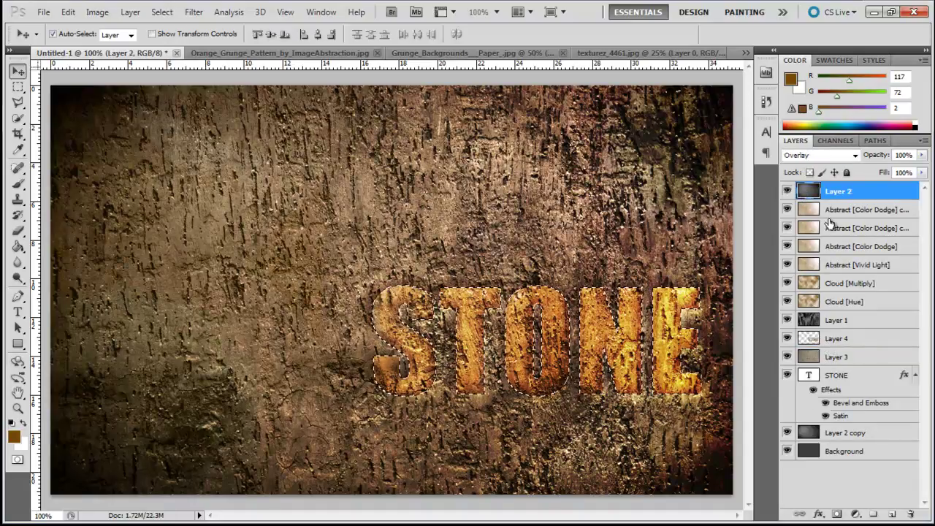
pyautogui.hotkey('ctrl', 'j')
pyautogui.hotkey('shift', 'alt', 'n')
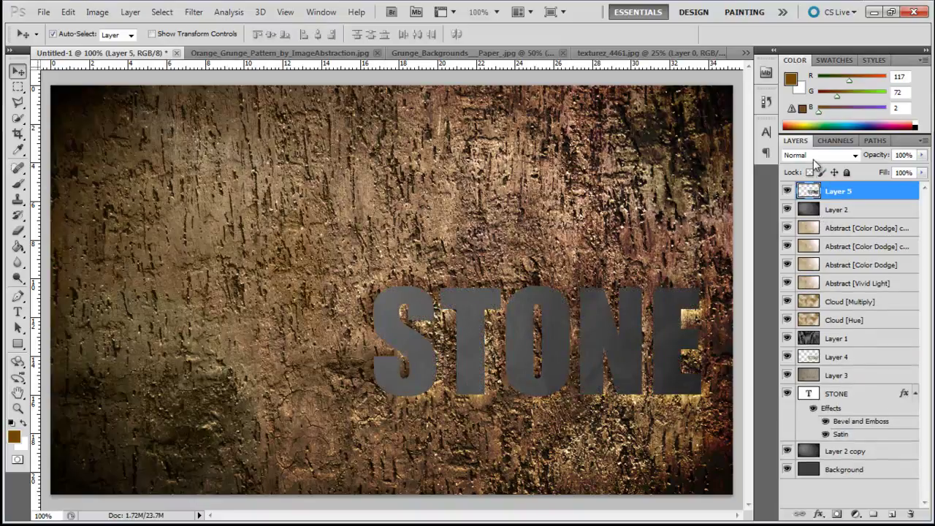
# Compare Hard Light and Overlay on Layer 5, settling on Soft Light blending.
pyautogui.click(816, 155)
pyautogui.click(814, 340)
pyautogui.press('Down')
pyautogui.press('Up')
pyautogui.press('Up')
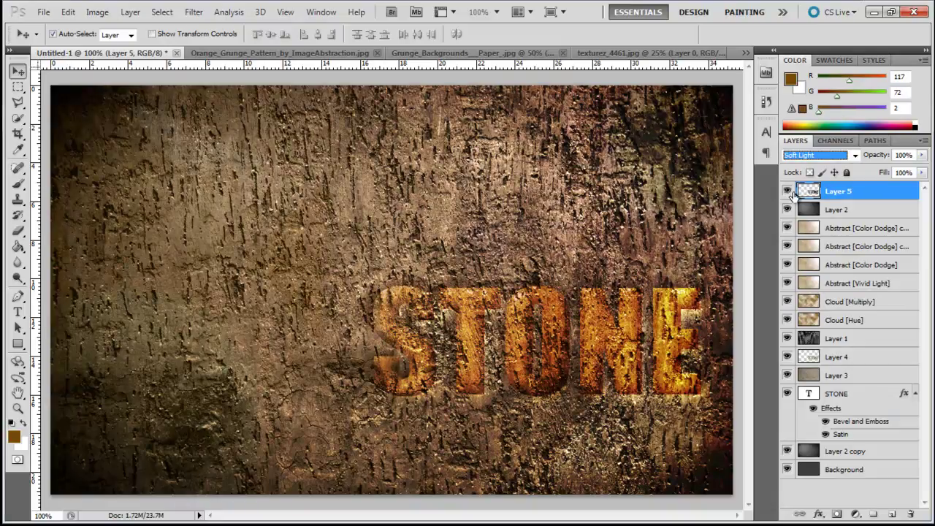
pyautogui.click(787, 190)
pyautogui.click(787, 191)
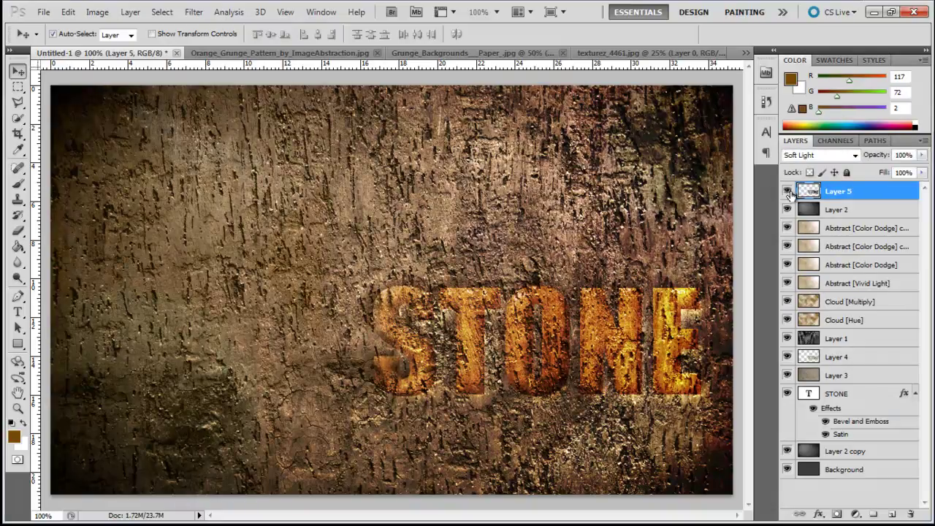
pyautogui.click(818, 155)
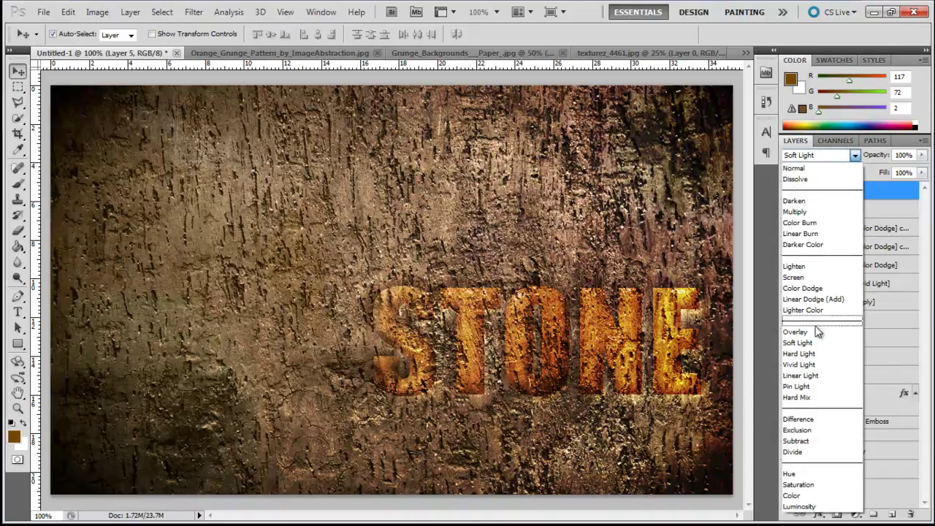
pyautogui.click(818, 331)
pyautogui.press('Down')
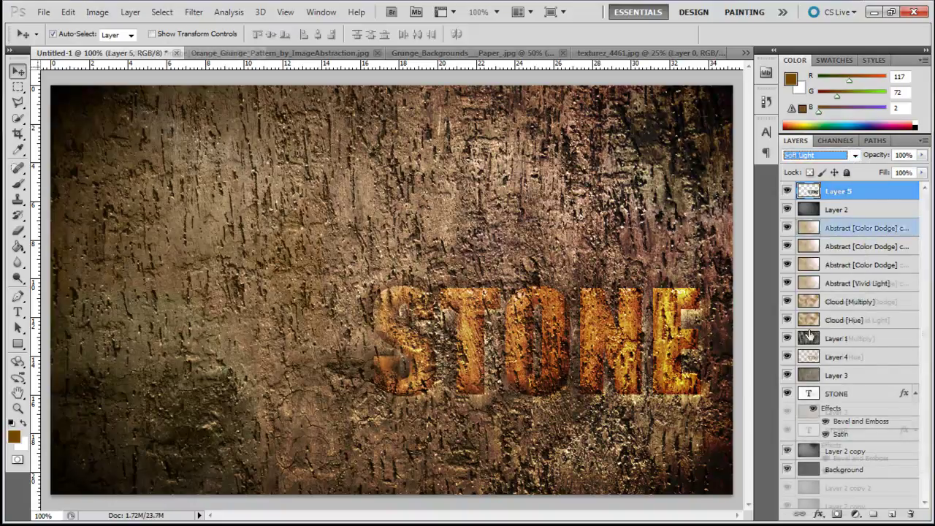